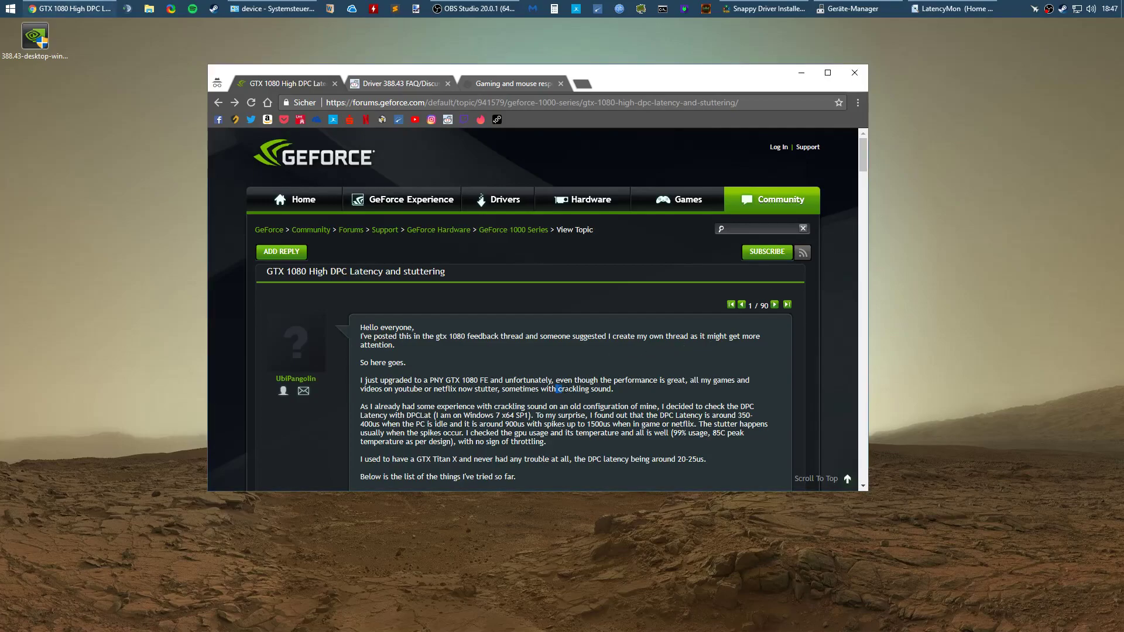
Highlight the crackling-sound passages in the GeForce forum post, then switch to the reddit Driver 388.43 FAQ tab.
left_click_drag(557, 389, 689, 380)
left_click(611, 389)
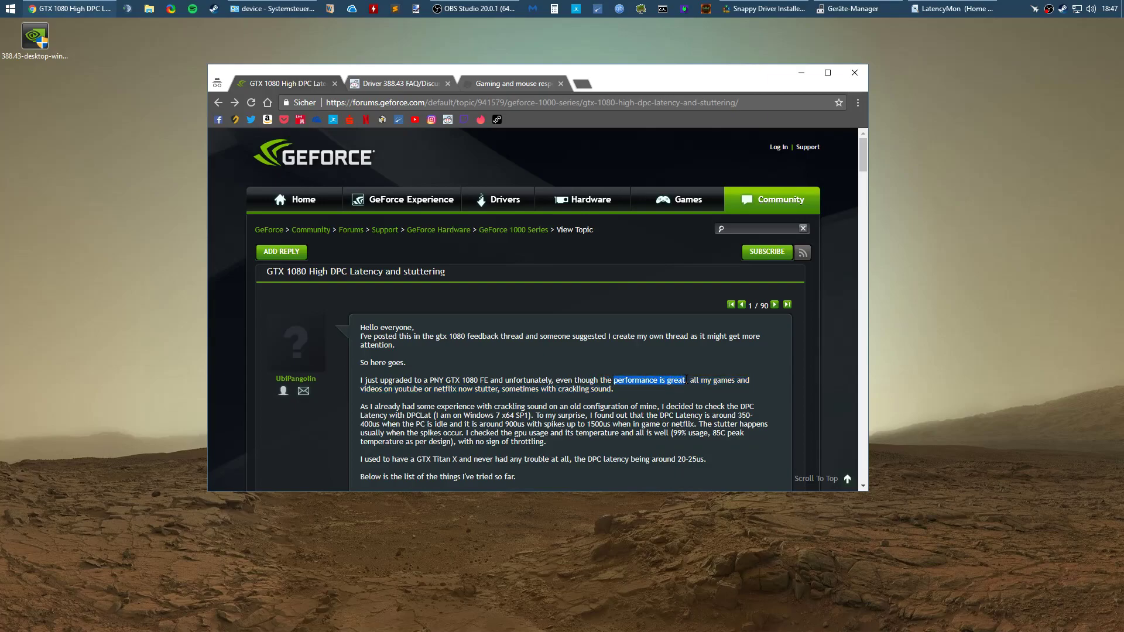
left_click(688, 381)
mouse_move(864, 154)
left_mouse_down()
mouse_move(863, 212)
mouse_move(864, 146)
left_mouse_up()
left_click(398, 83)
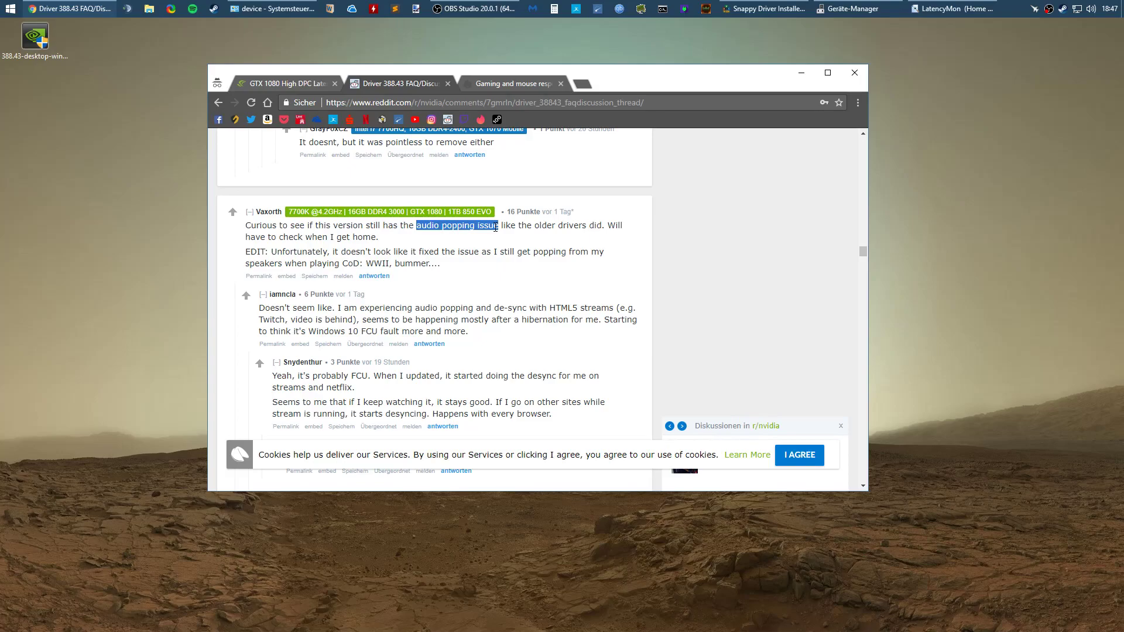
left_click(802, 73)
Bring up LatencyMon and start its system latency analysis.
left_click(937, 14)
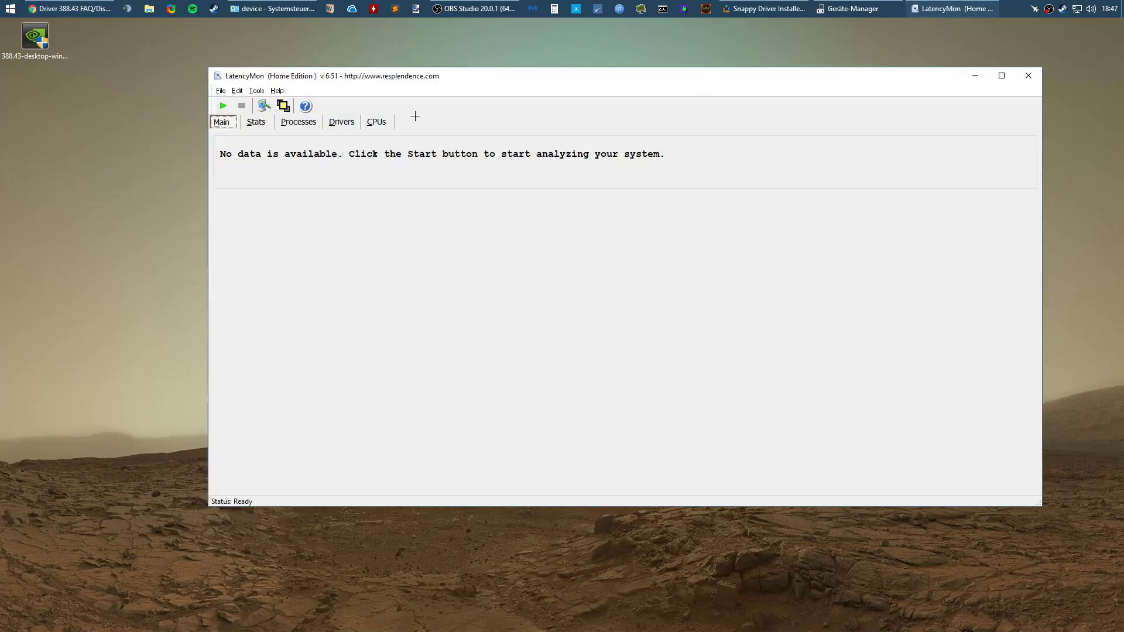
left_click(223, 105)
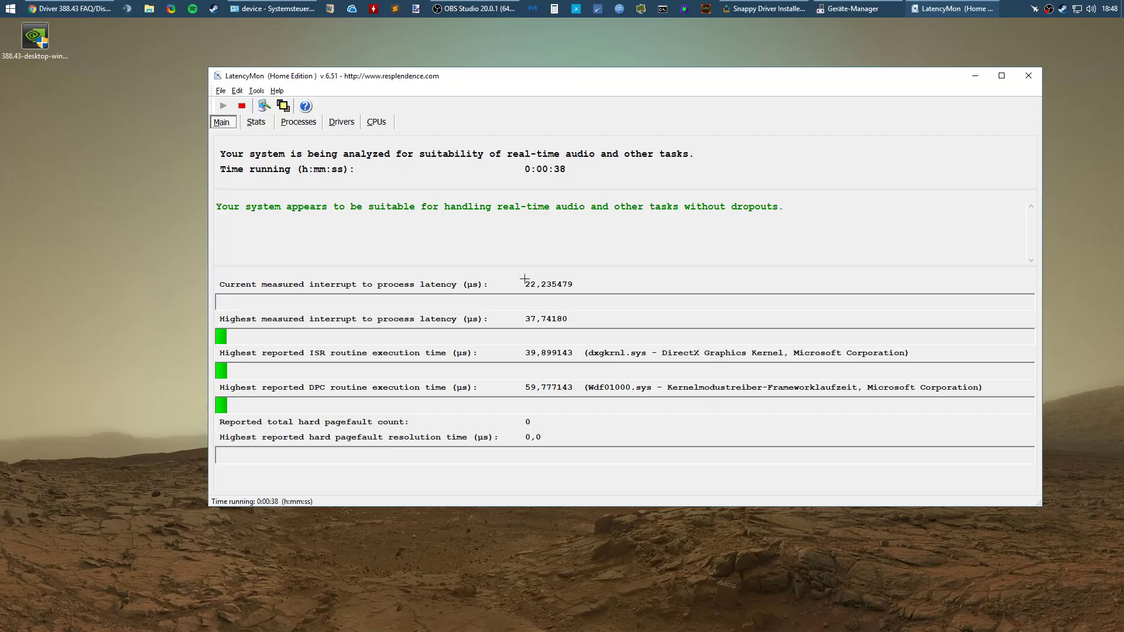
left_click_drag(94, 94, 2, 21)
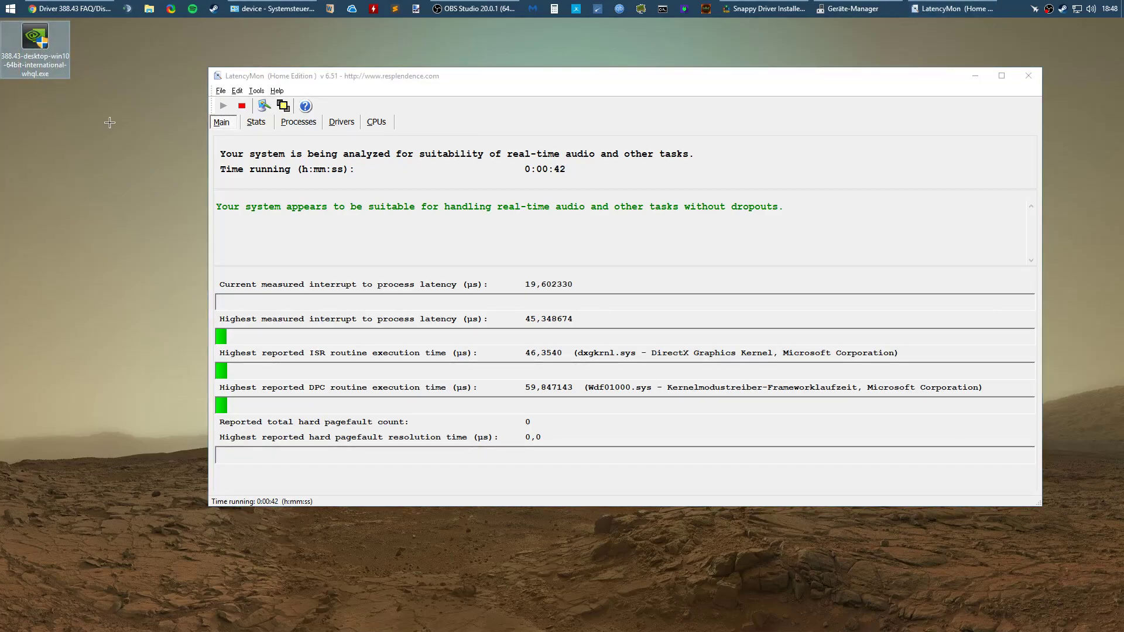
left_click(82, 111)
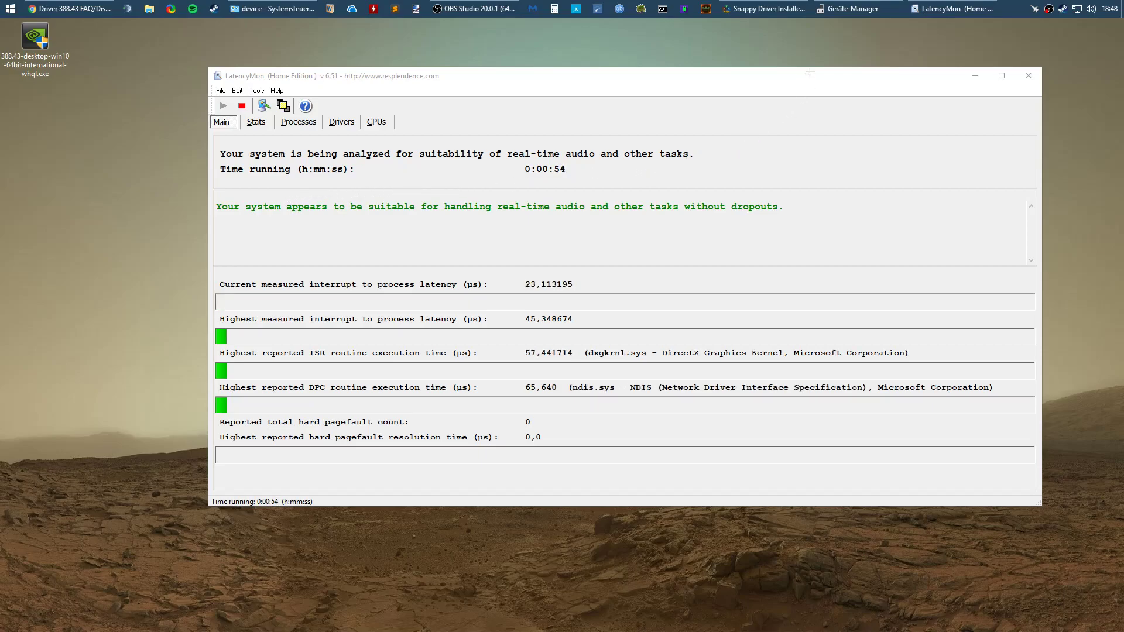
left_click(849, 8)
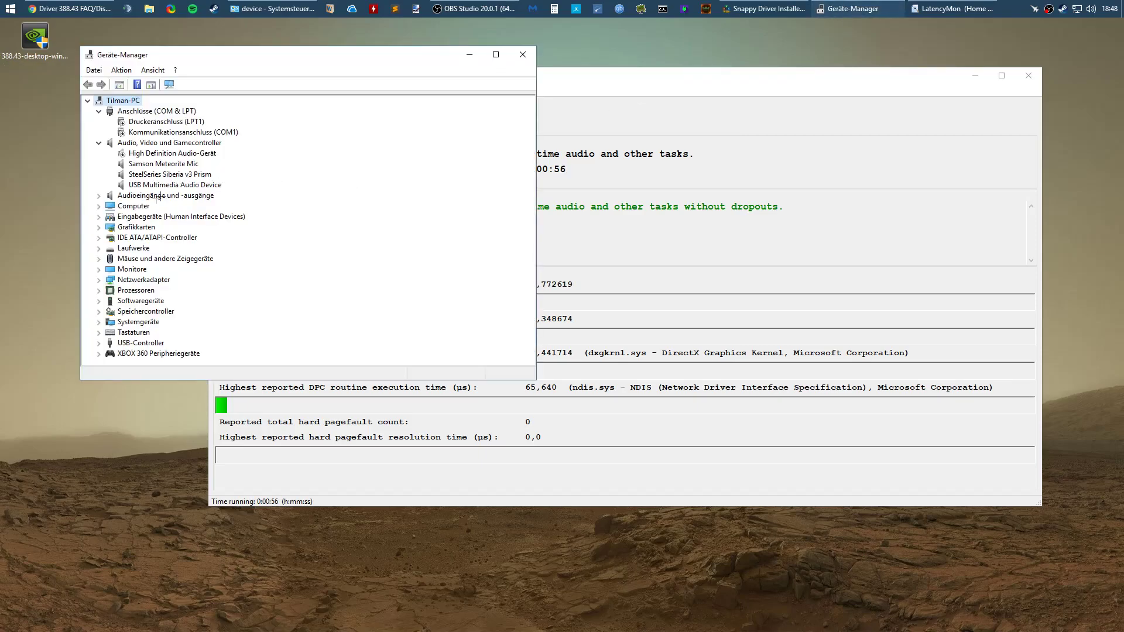
Expand Grafikkarten in Device Manager and bring up the actions for the NVIDIA GeForce GTX 1060 3GB.
left_click(98, 227)
left_click(167, 238)
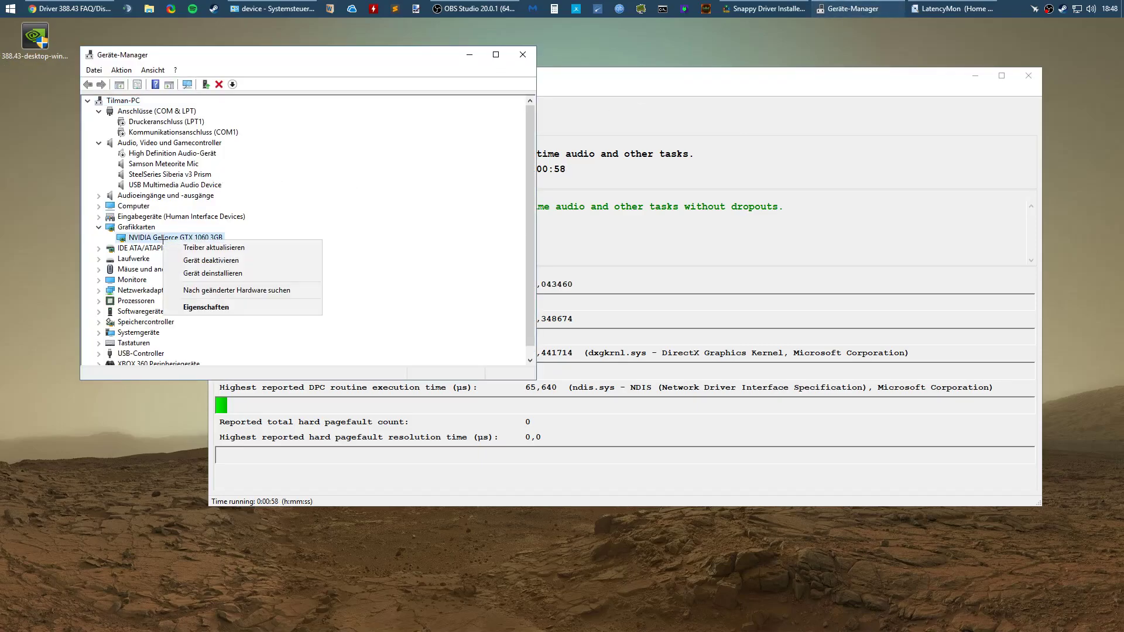
right_click(168, 238)
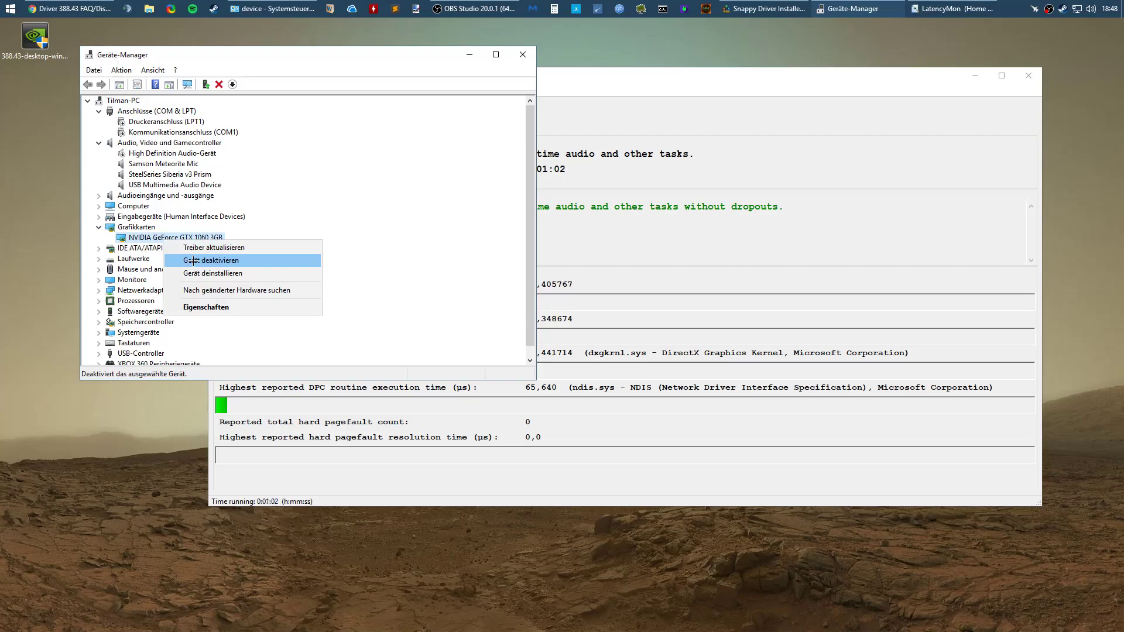
left_click(648, 261)
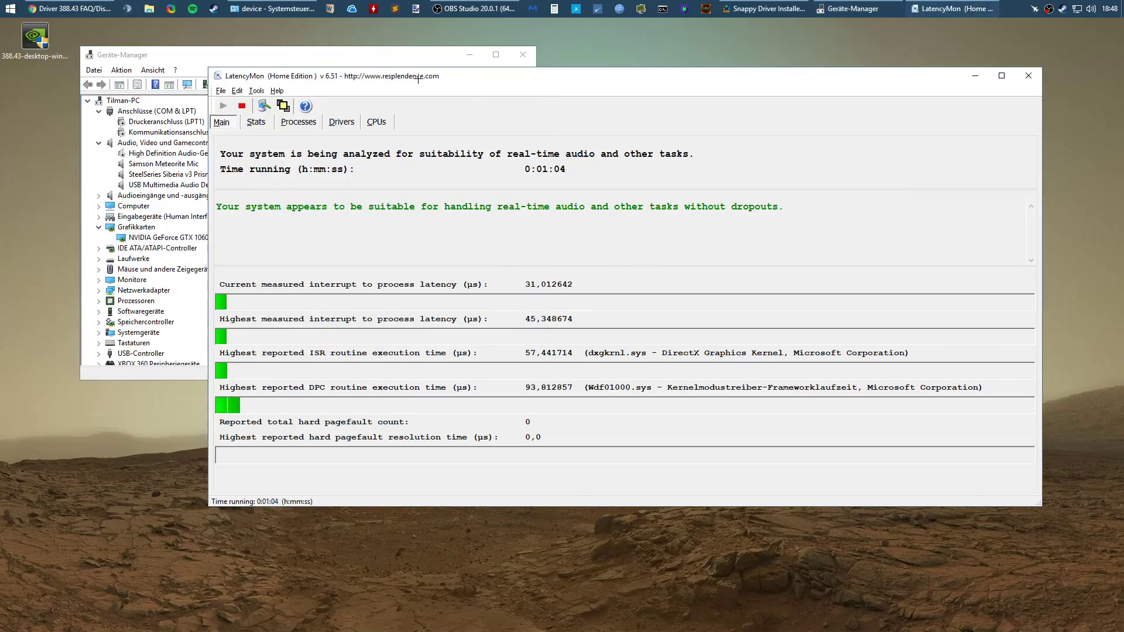
Arrange LatencyMon and Device Manager side by side, switching between them.
left_click_drag(316, 74, 455, 77)
left_click_drag(193, 54, 152, 104)
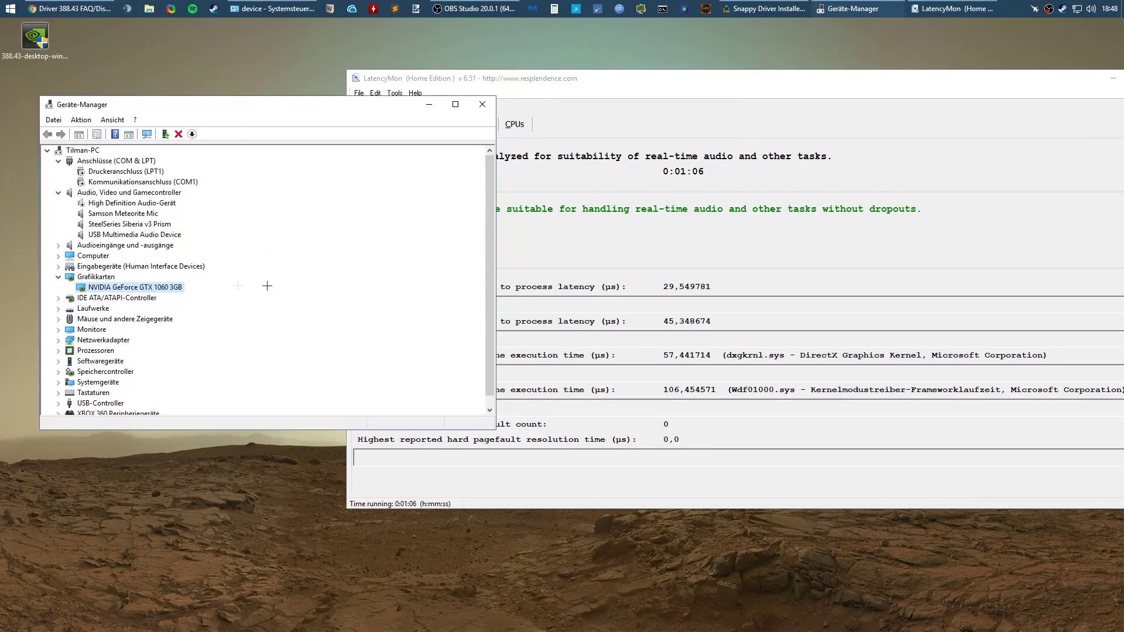
left_click(660, 279)
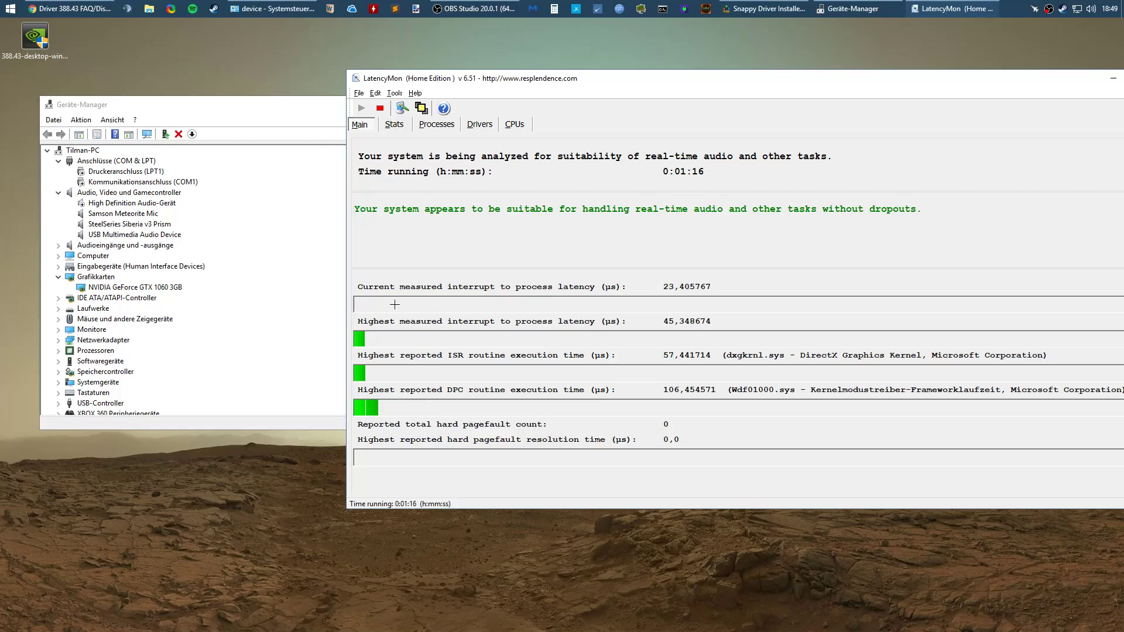
left_click(138, 288)
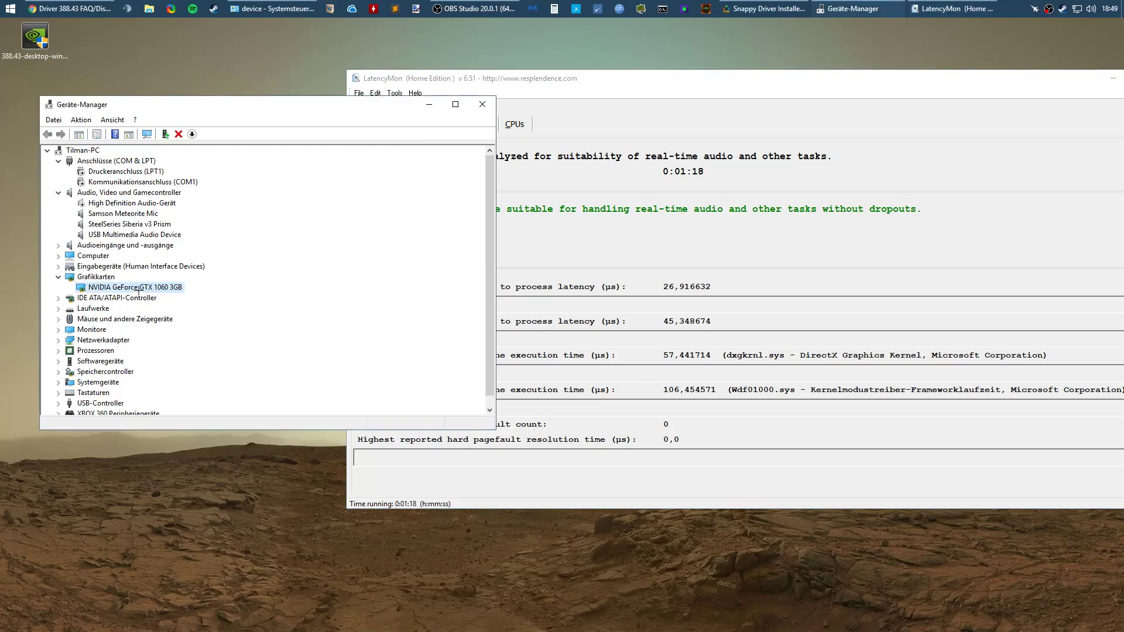
left_click(600, 273)
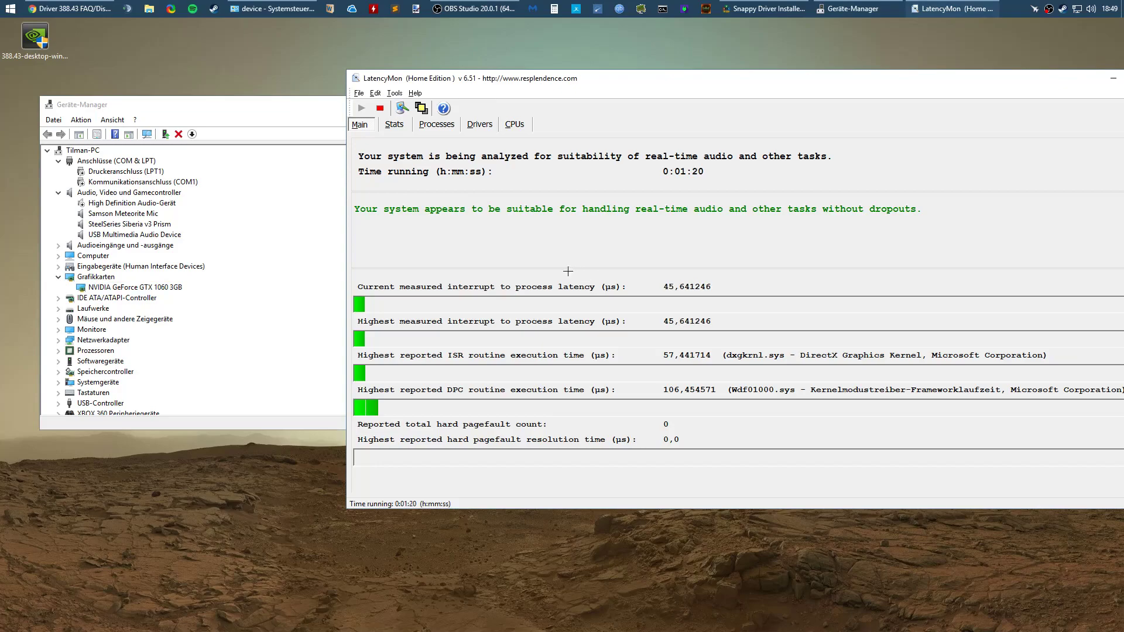
left_click(149, 287)
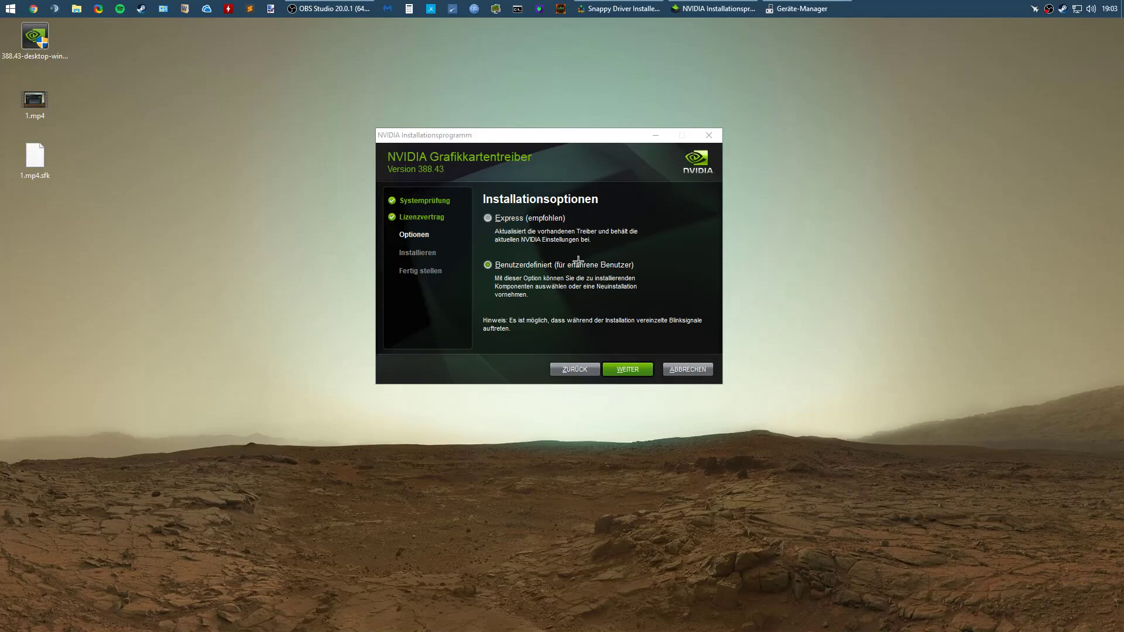
Uncheck 3D Vision, HD audio, GeForce Experience and PhysX, leaving only Grafiktreiber selected.
left_click(612, 369)
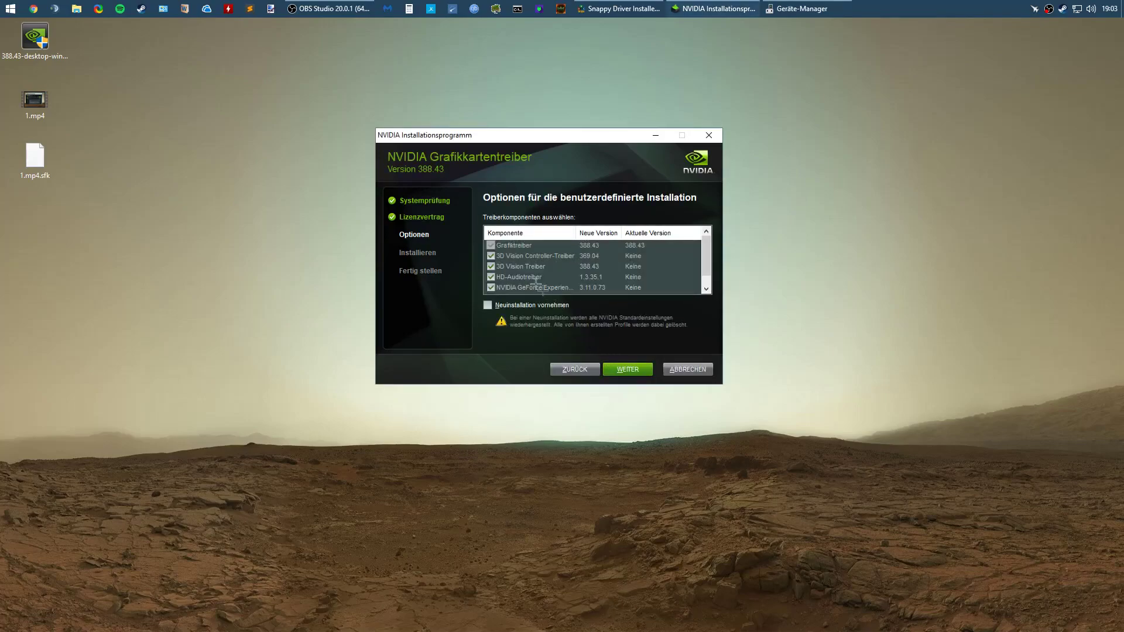
left_click(490, 256)
left_click(490, 266)
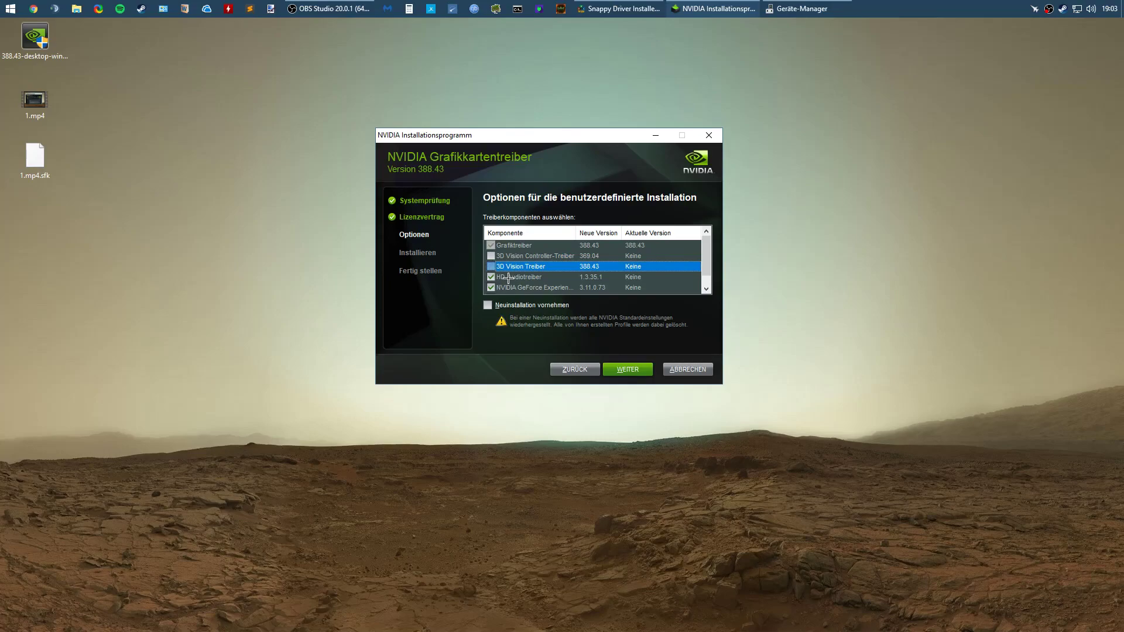
left_click(508, 278)
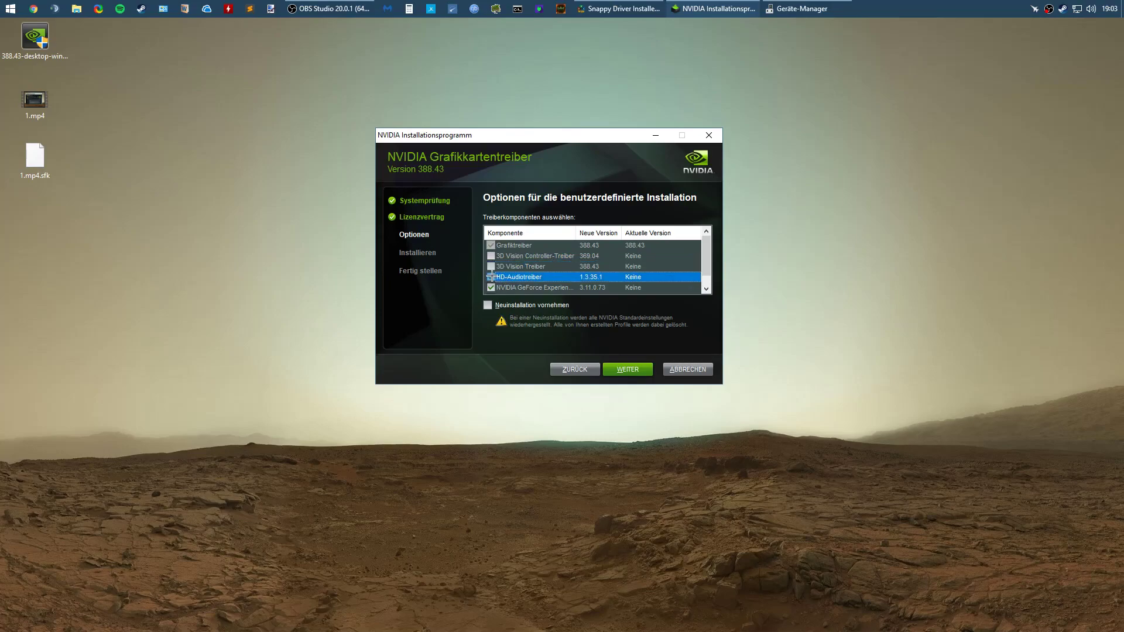
left_click(491, 277)
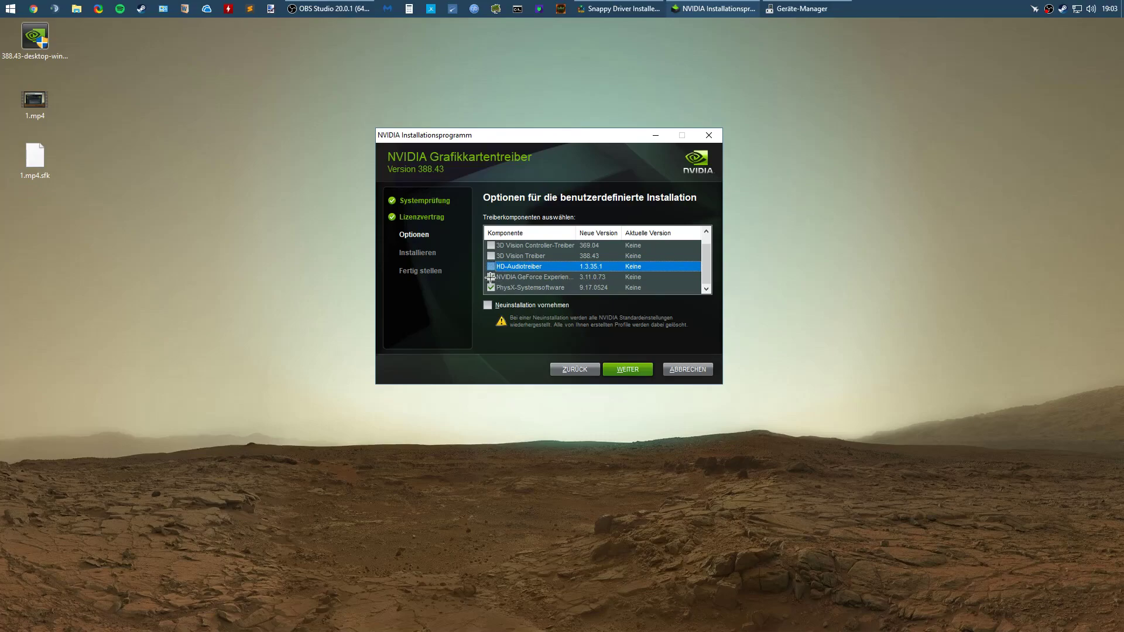
left_click(491, 277)
left_click(520, 289)
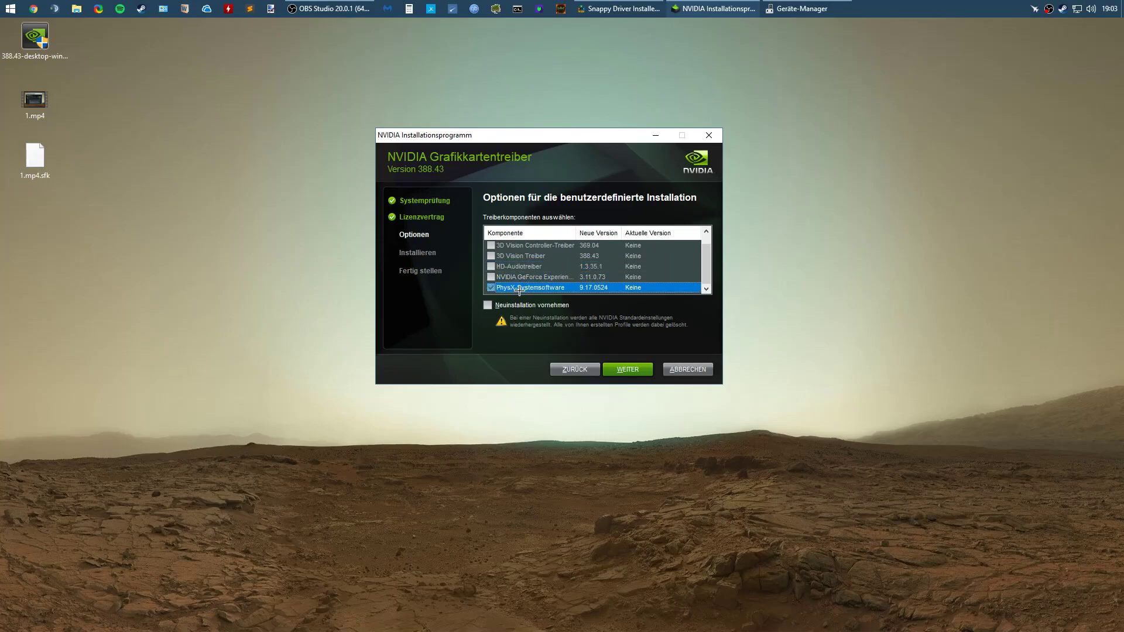
left_click(492, 288)
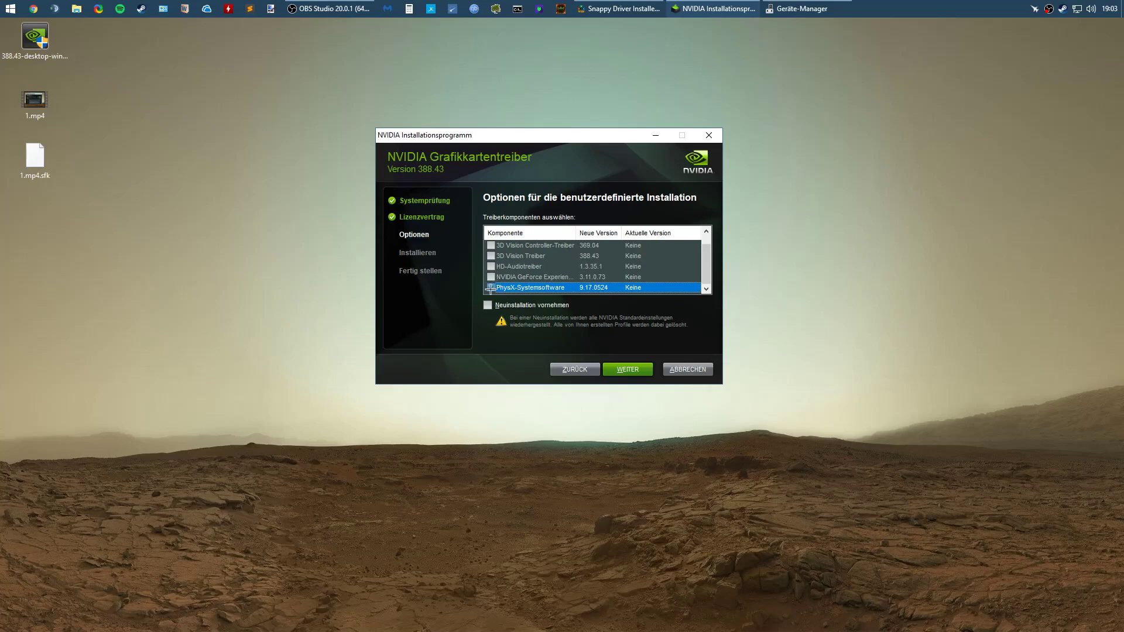
scroll(511, 243, "up", 1)
left_click(515, 246)
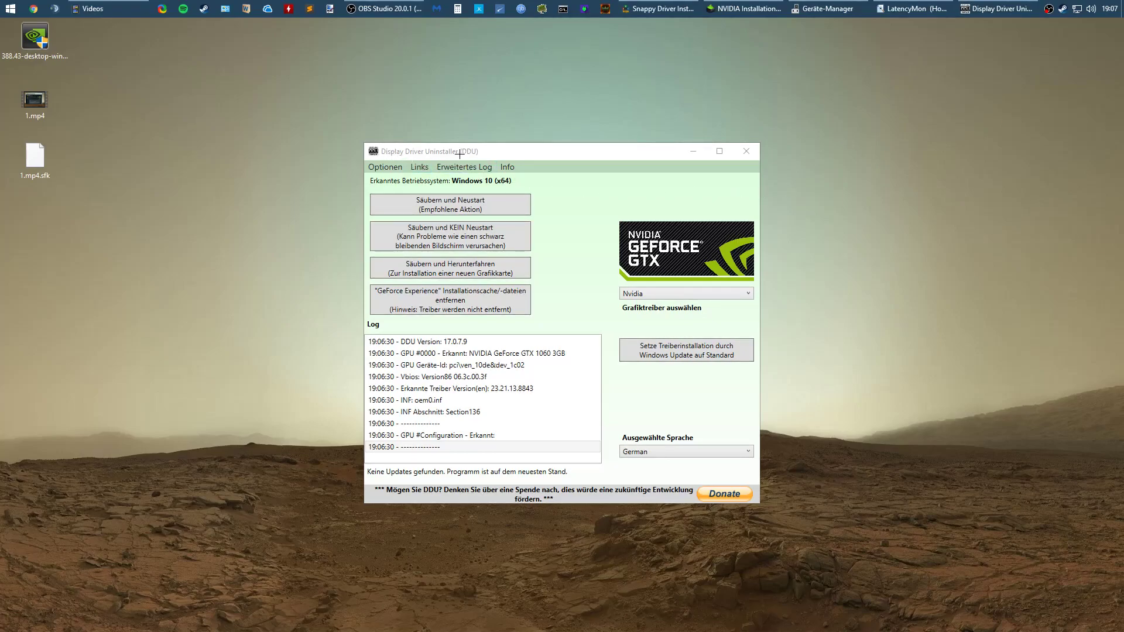
Try Intel and AMD in DDU's graphics driver dropdown, then settle on Nvidia.
left_click_drag(460, 154, 463, 142)
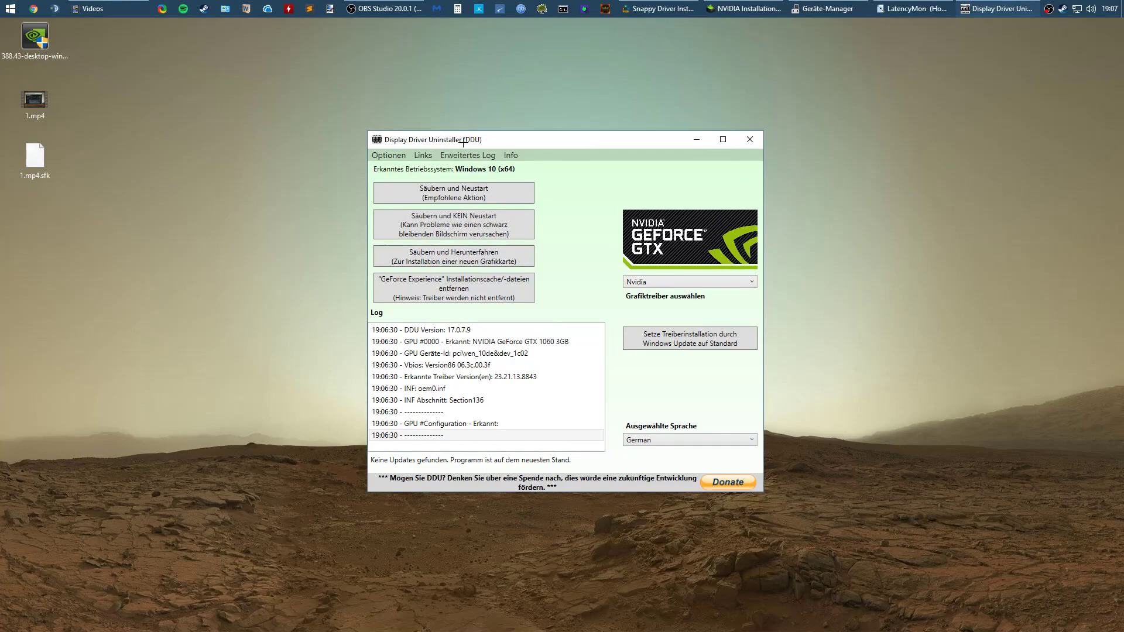
left_click(638, 281)
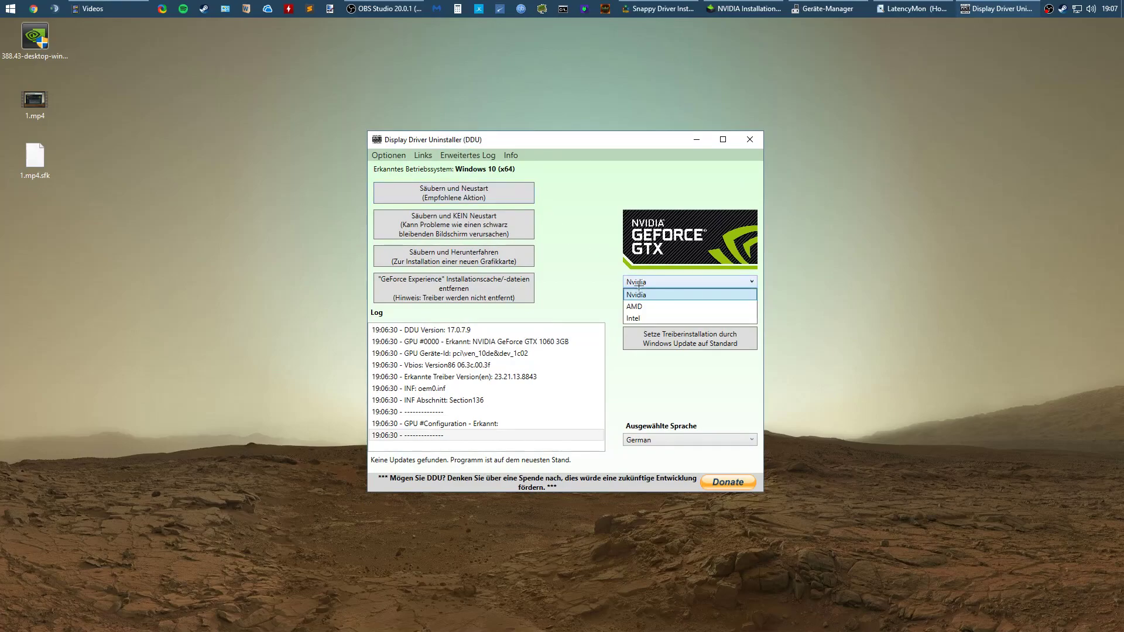
left_click(636, 318)
left_click(640, 281)
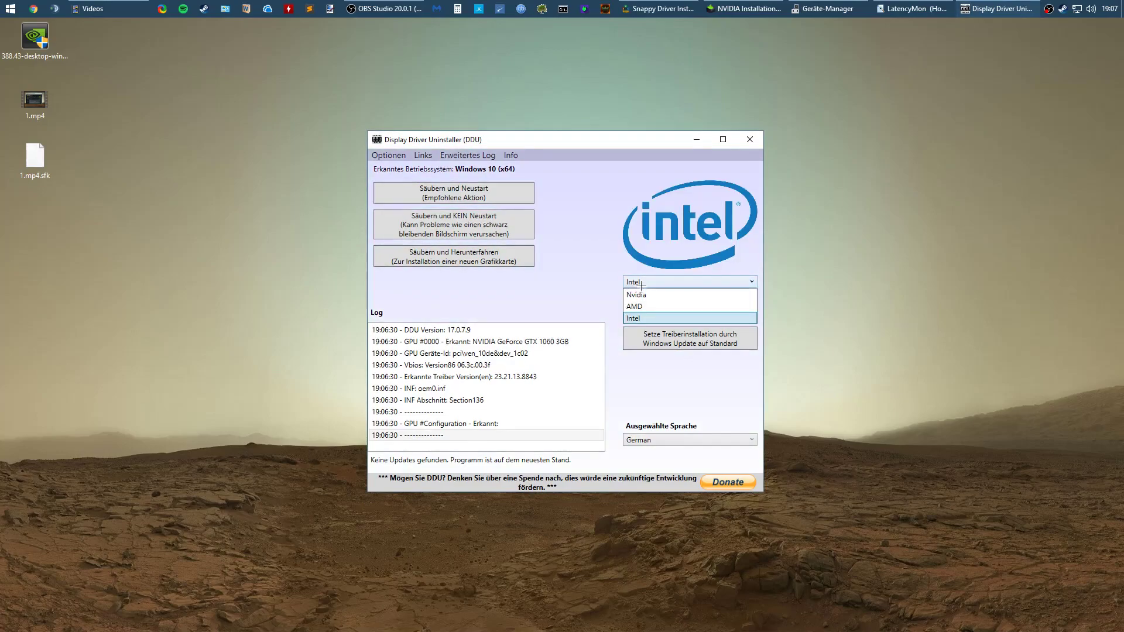
left_click(638, 306)
left_click(641, 283)
left_click(635, 294)
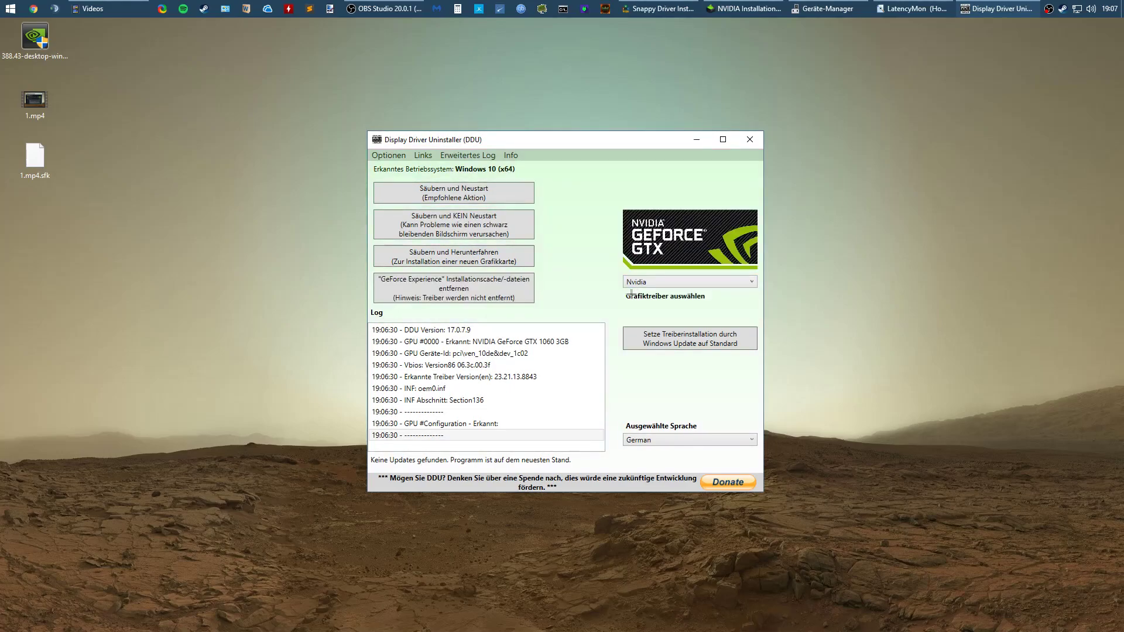
left_click(636, 282)
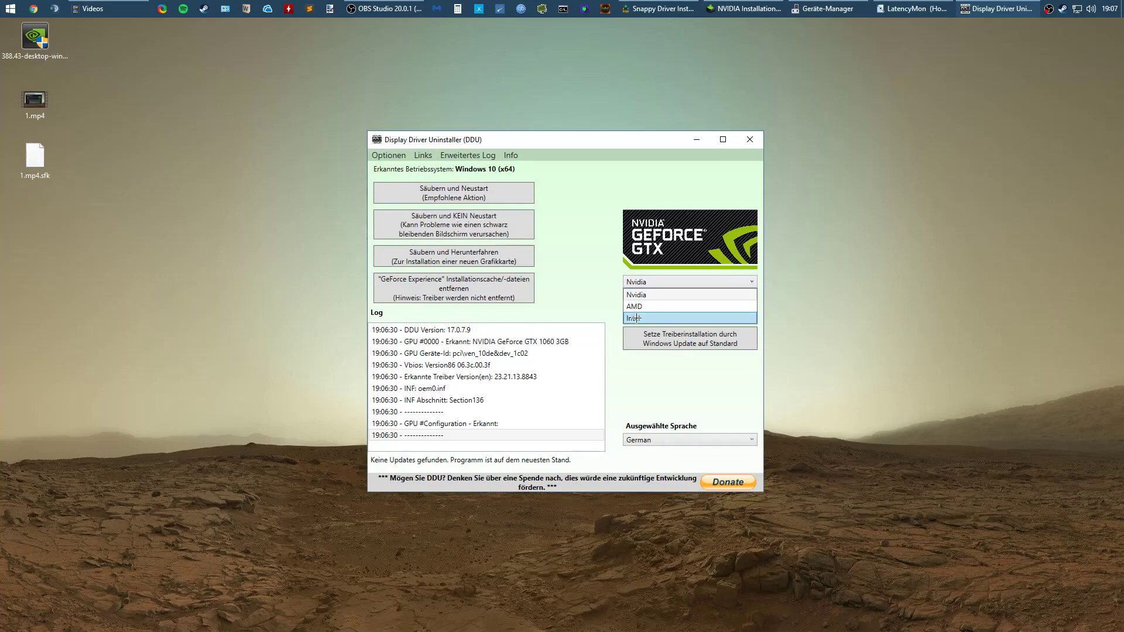
left_click(644, 295)
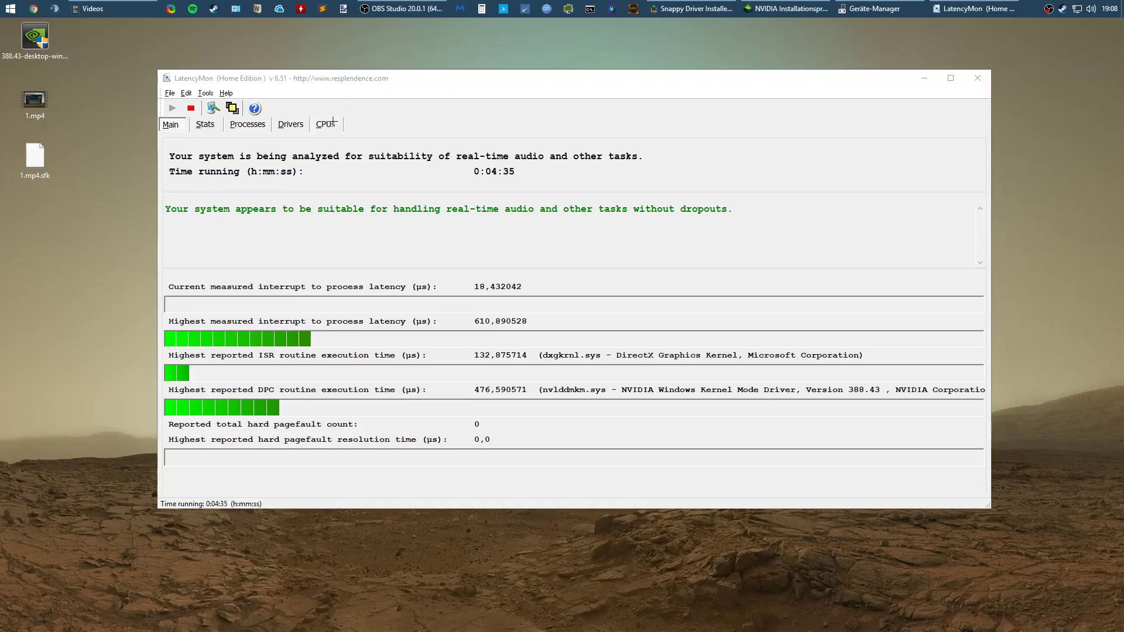
Show LatencyMon's Drivers tab with per-driver ISR and DPC counts, then bring Snappy Driver Installer forward.
left_click(292, 127)
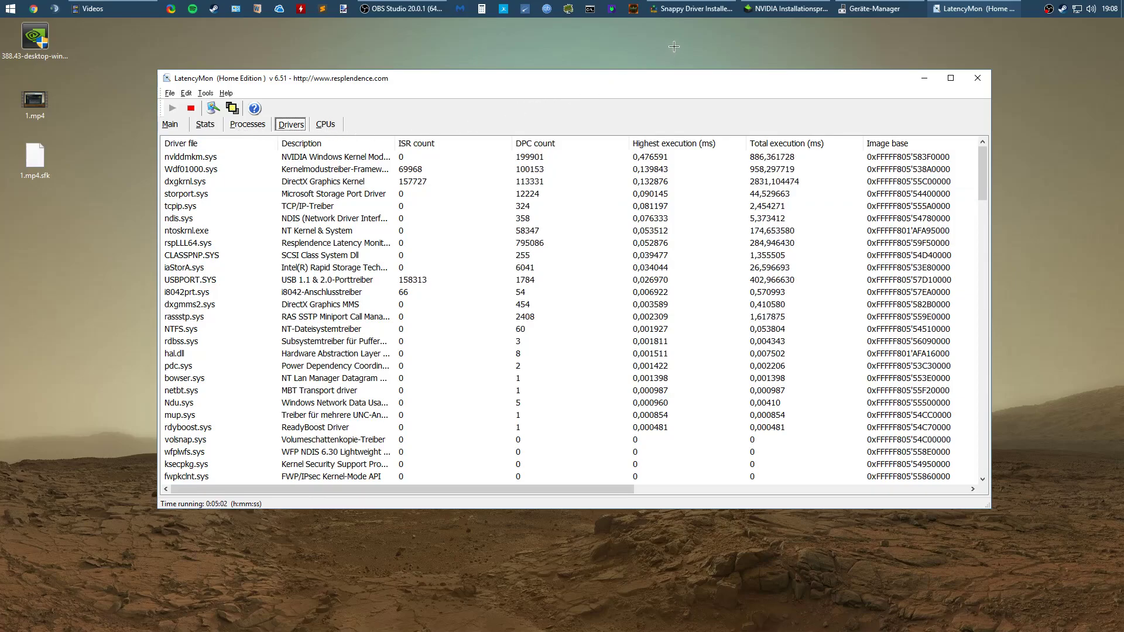
left_click(679, 8)
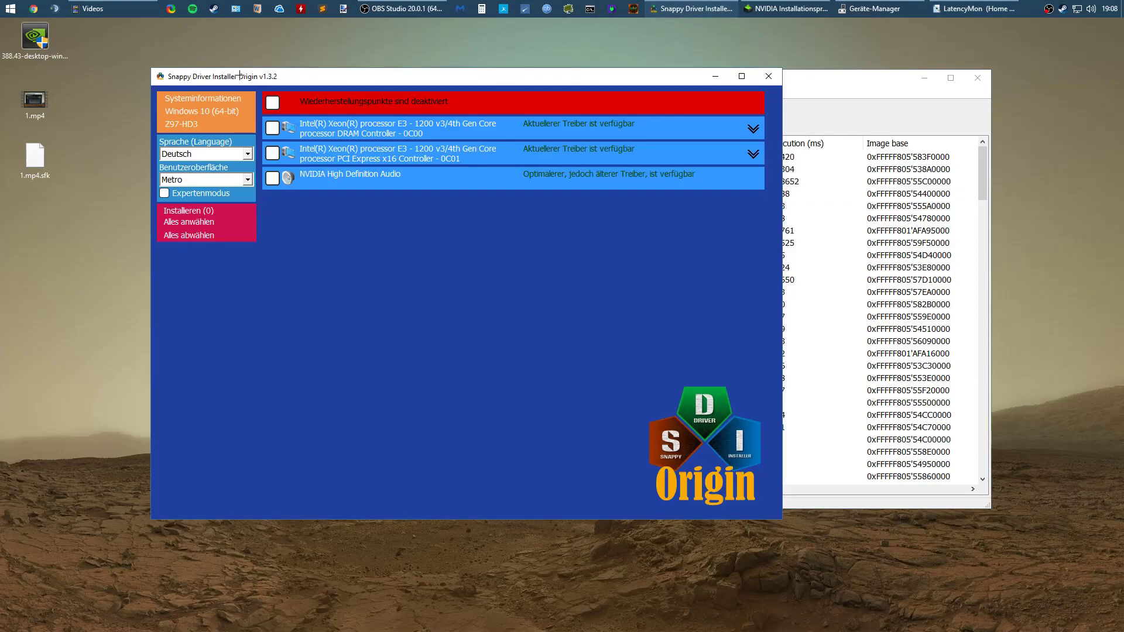
Place LatencyMon beside Snappy Driver Installer and pick out the ndis.sys driver row to compare.
left_click_drag(804, 78, 828, 82)
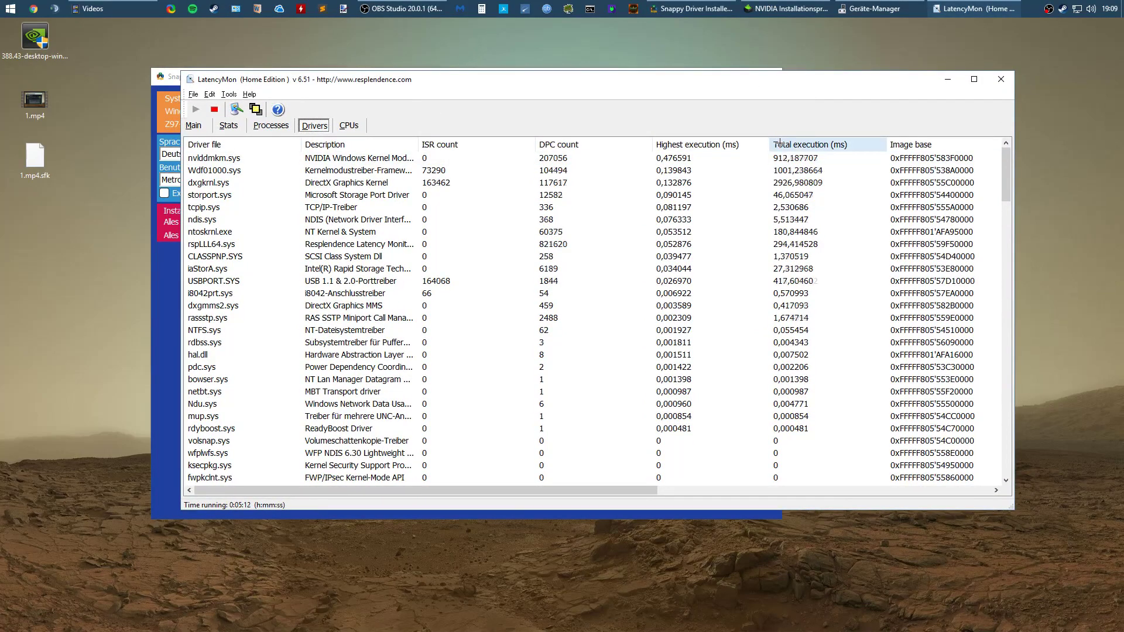
left_click_drag(450, 79, 510, 96)
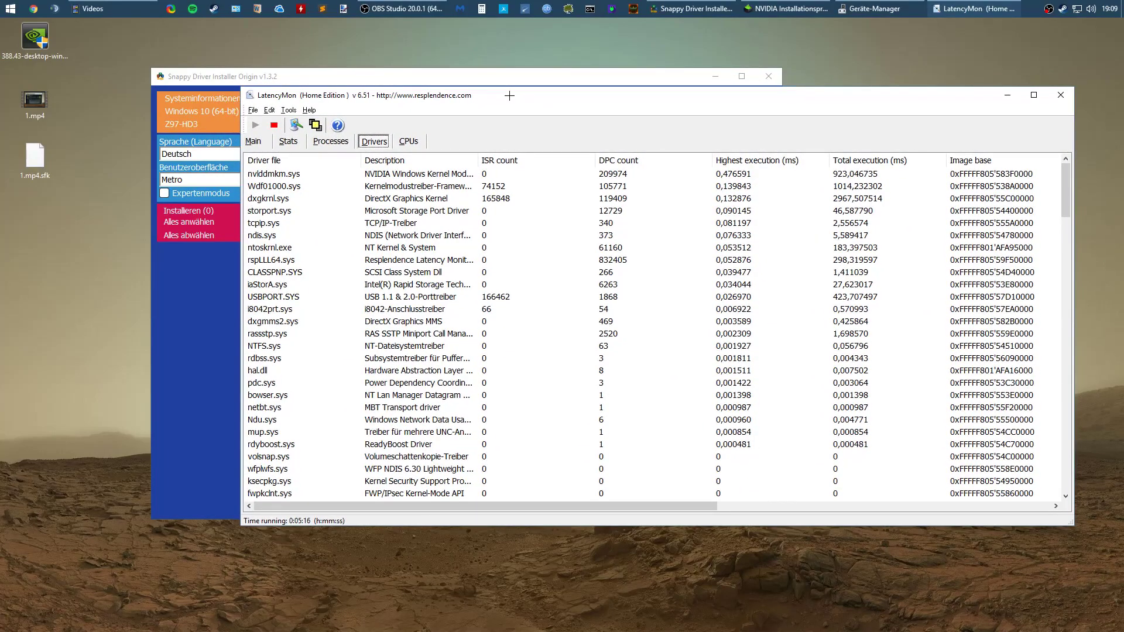
left_click(307, 236)
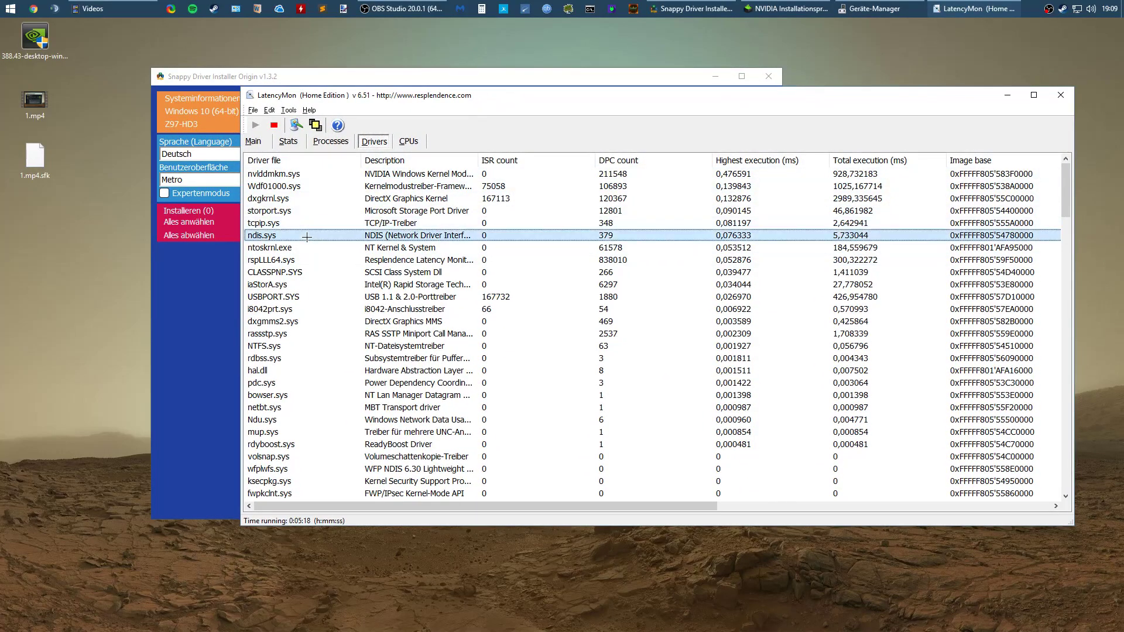
left_click(213, 143)
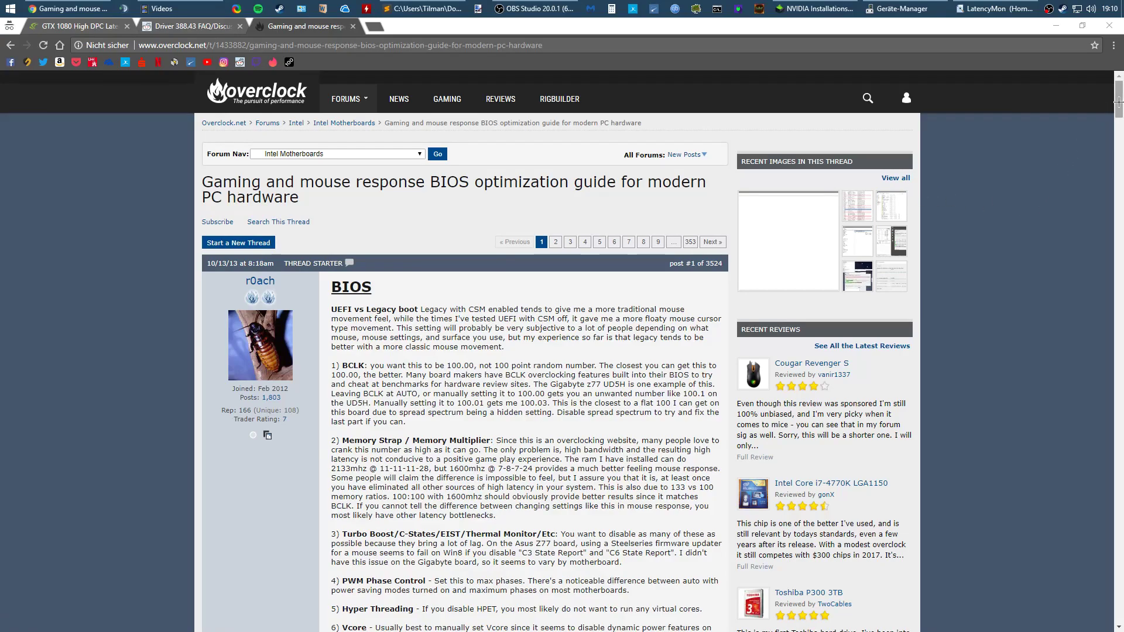
Highlight the guide's items 13 and 14 on disabling on-board audio and video.
left_click_drag(1118, 102, 1097, 140)
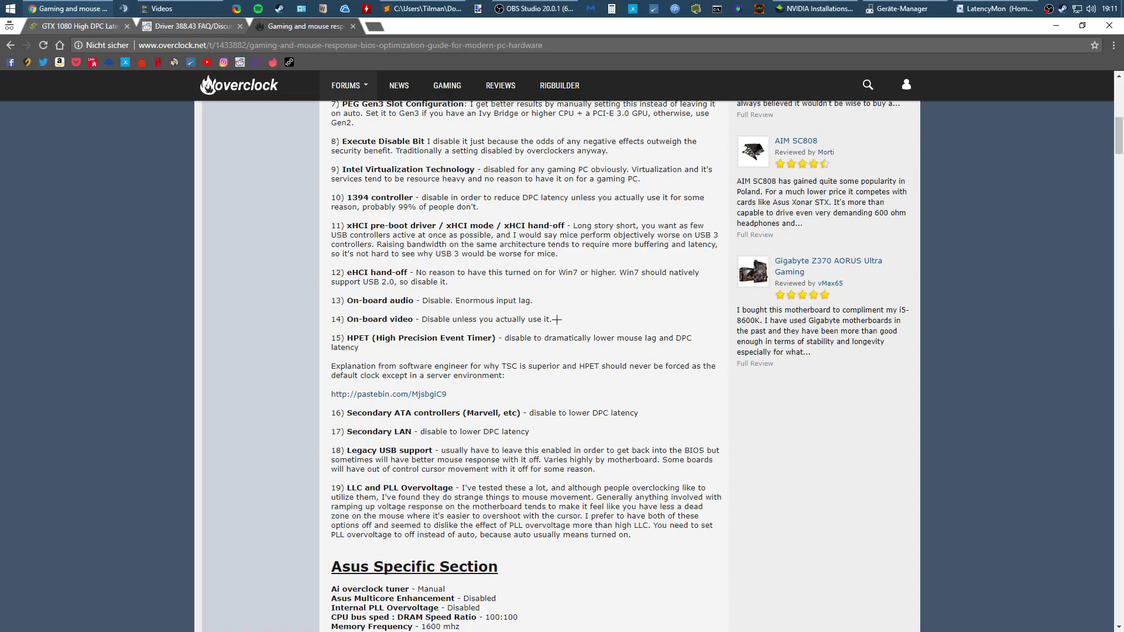
left_click_drag(557, 319, 334, 295)
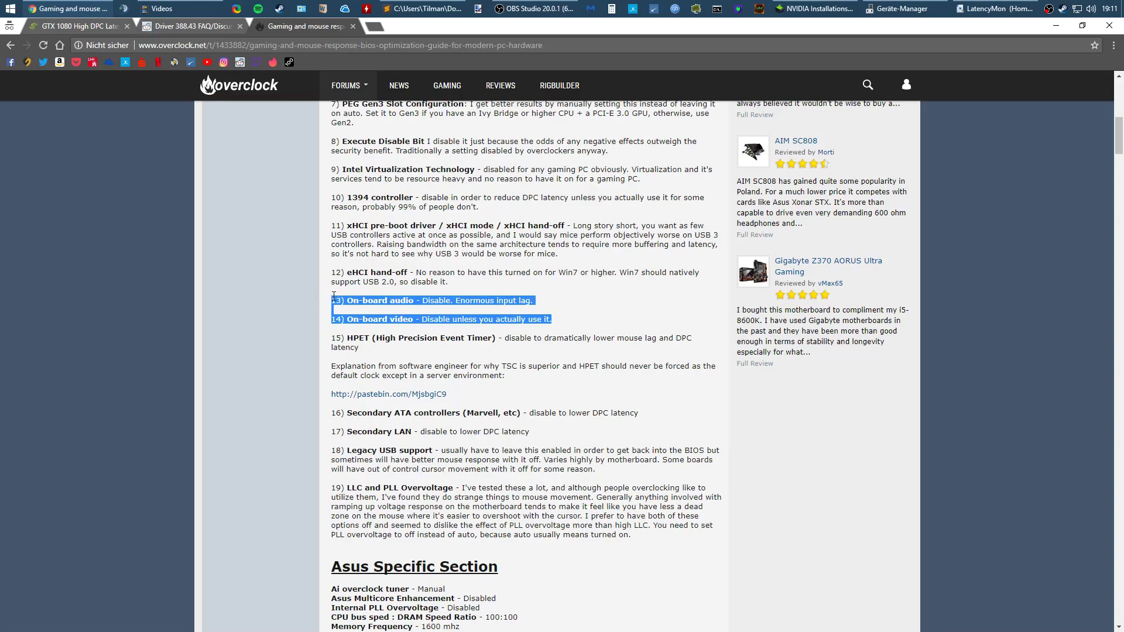
left_click(334, 296)
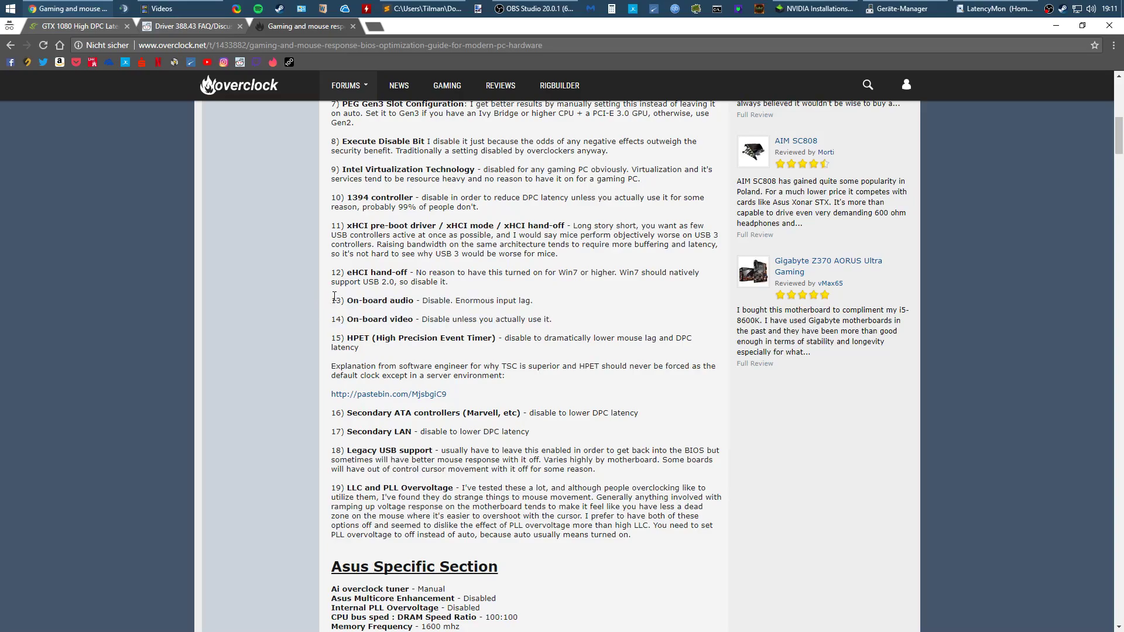
left_click_drag(334, 296, 554, 320)
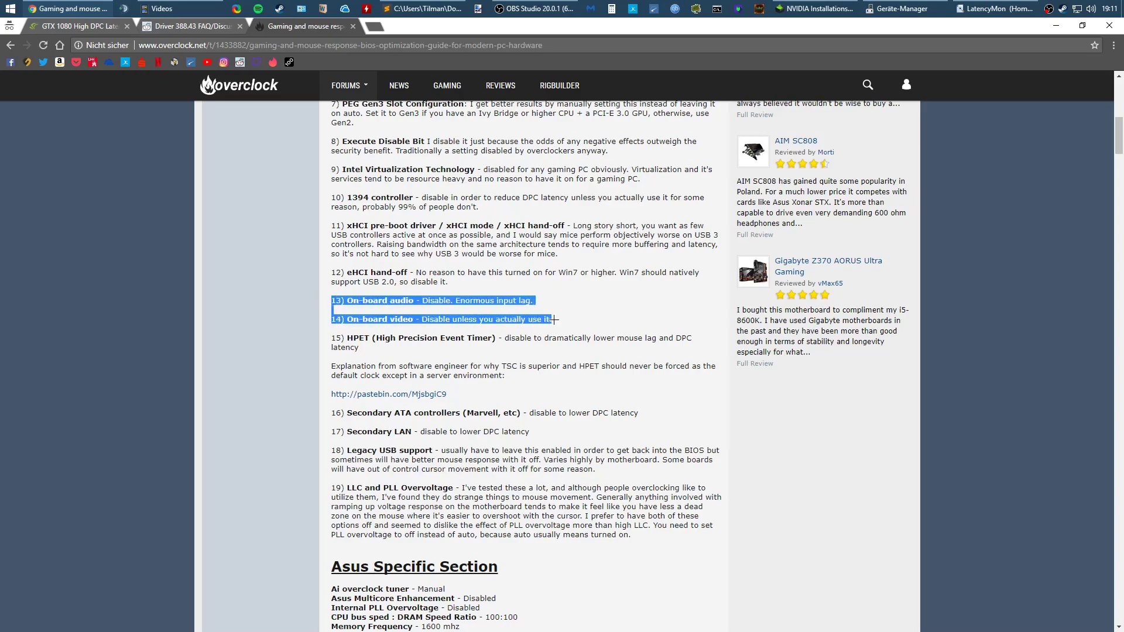
left_click(554, 320)
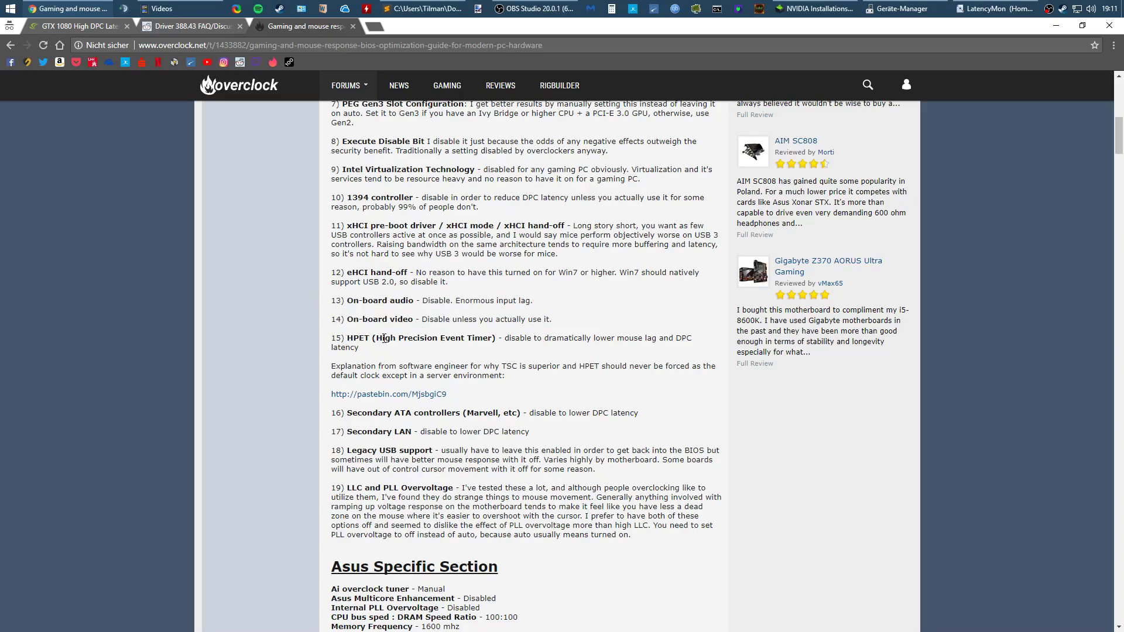
Highlight High Precision Event Timer (HPET) in item 15.
left_click_drag(377, 339, 494, 340)
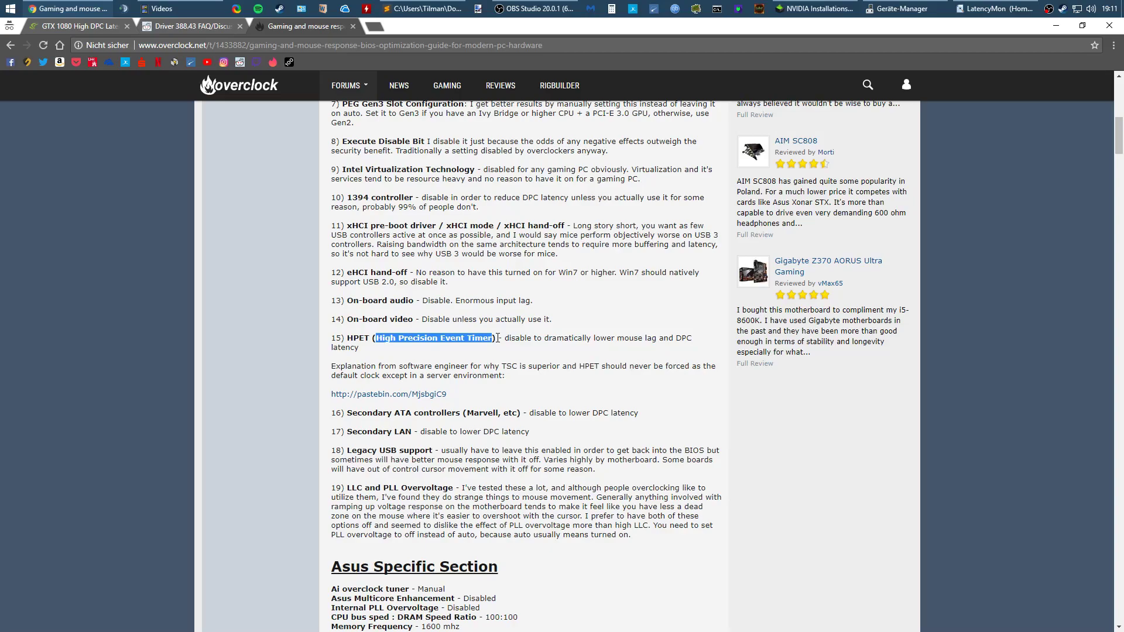
left_click(481, 354)
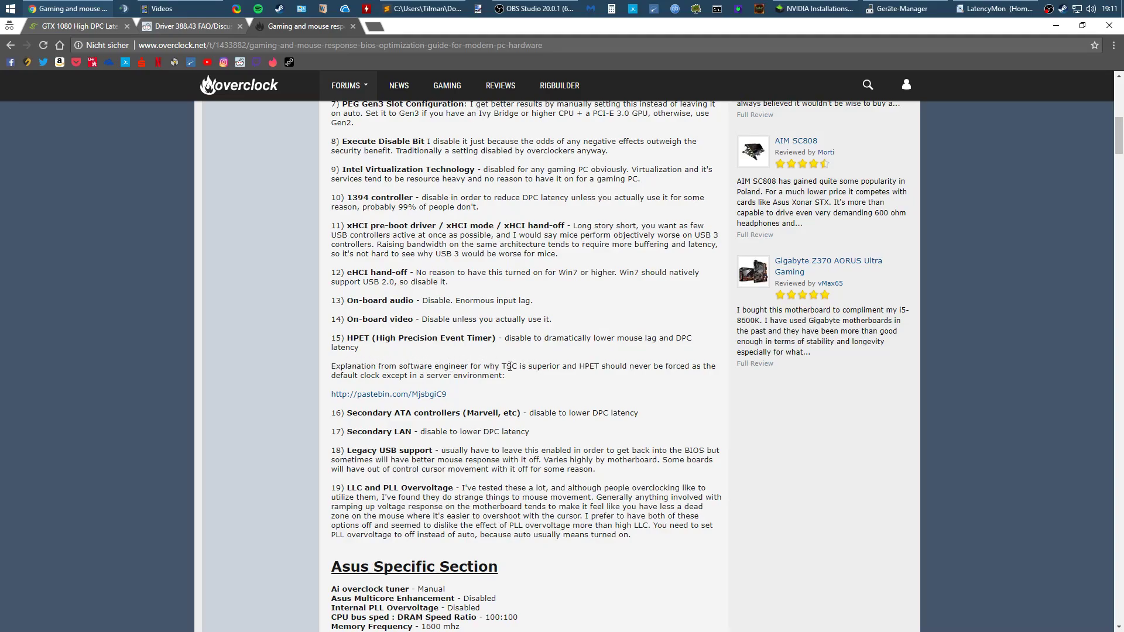
left_click_drag(379, 339, 493, 341)
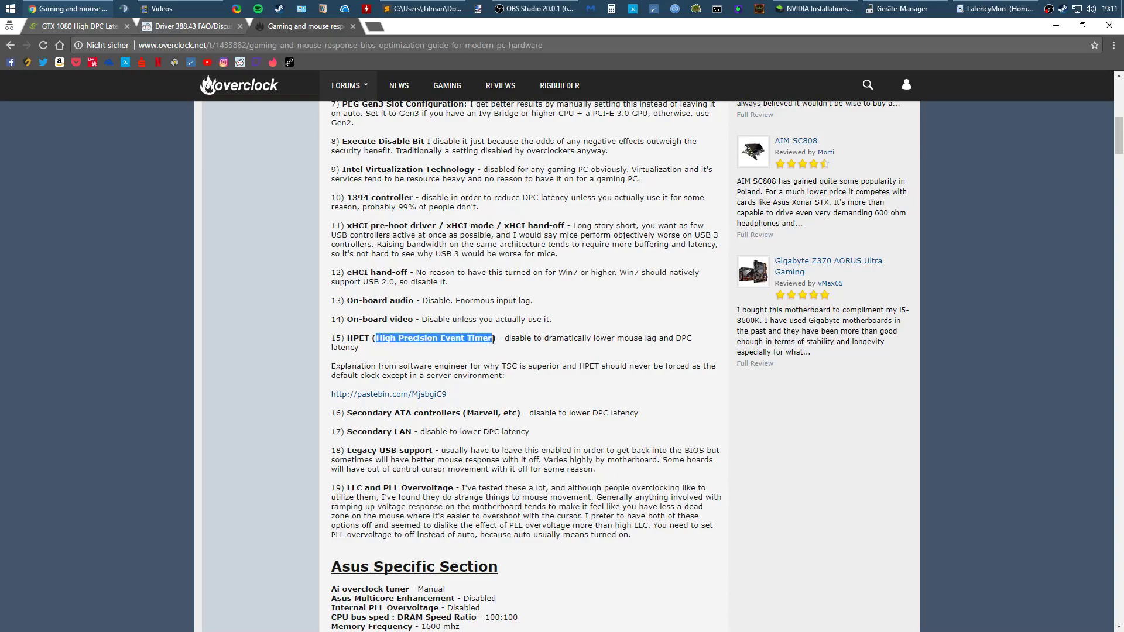
left_click(493, 340)
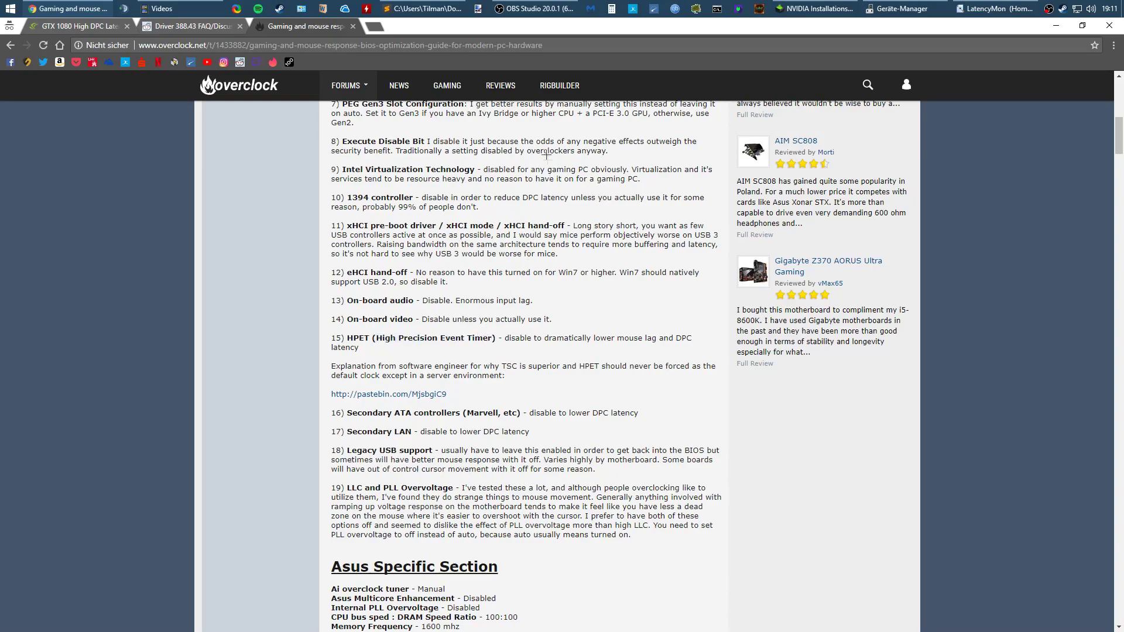
left_click(715, 9)
Run the 'deletevalue useplatformclock' command from the dpc.txt notes in an administrator Command Prompt.
right_click(752, 22)
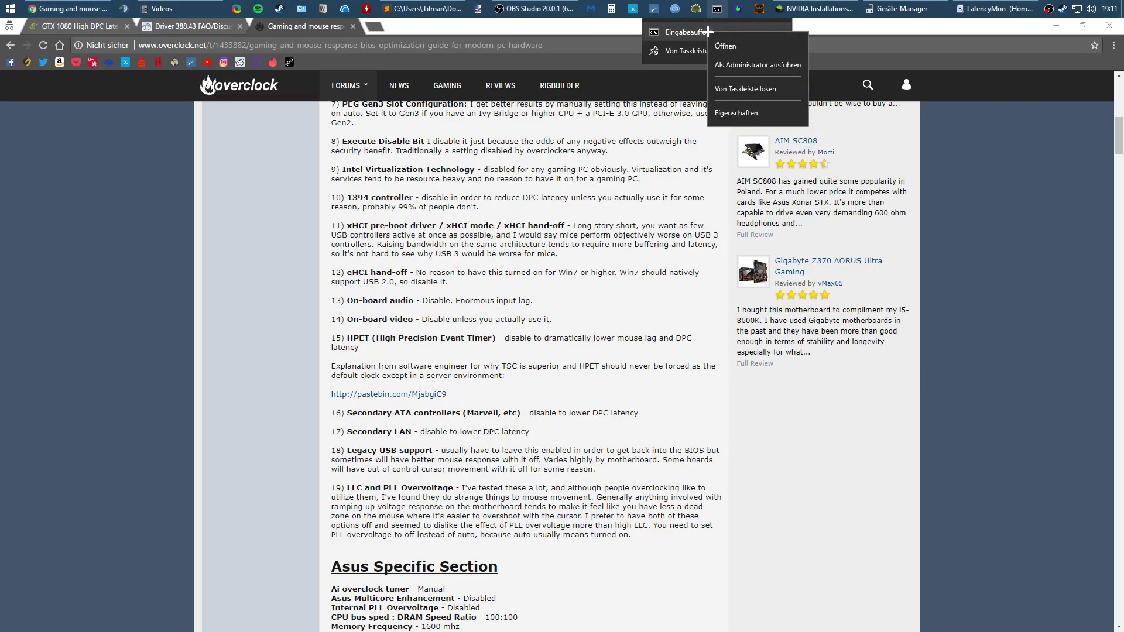
left_click(762, 63)
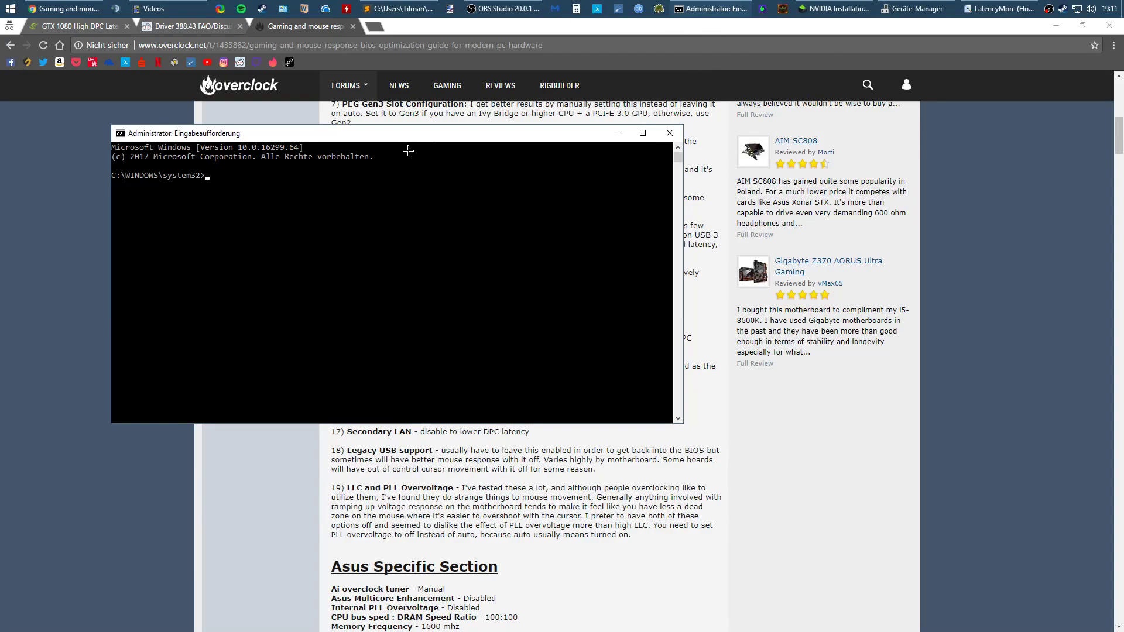
left_click(398, 8)
key("ctrl+c")
left_click(252, 219)
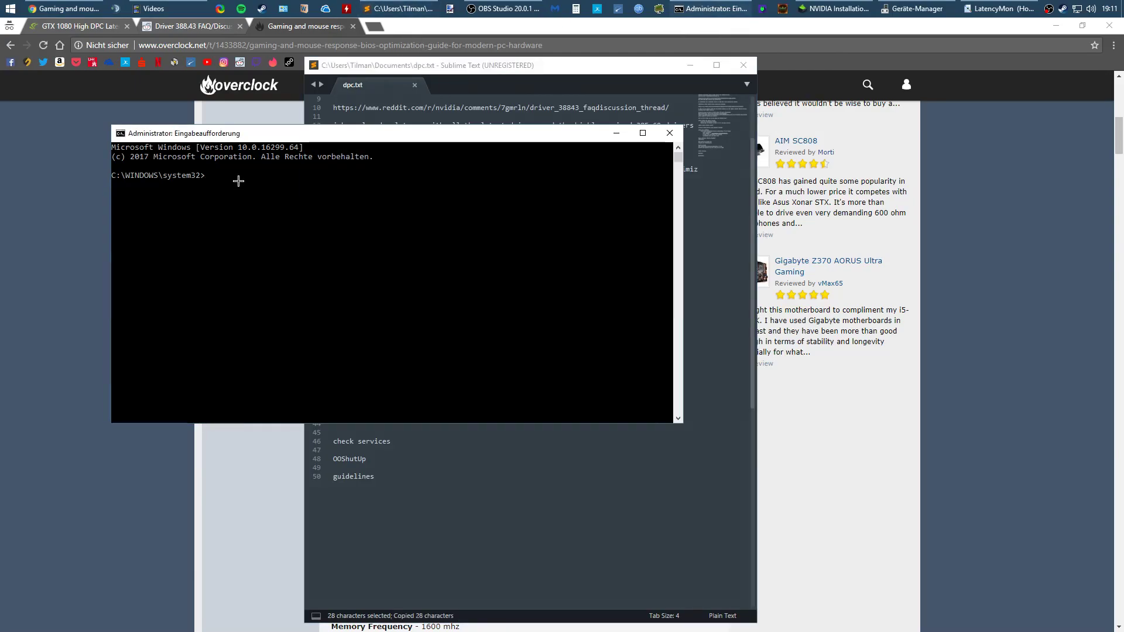
key("ctrl+v")
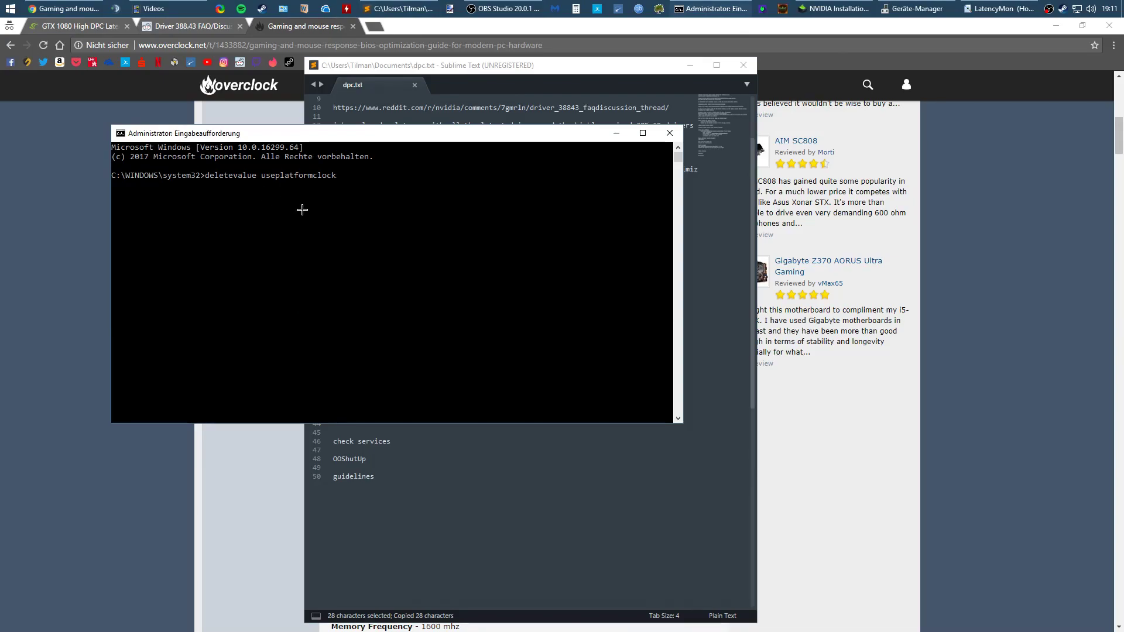
key("Return")
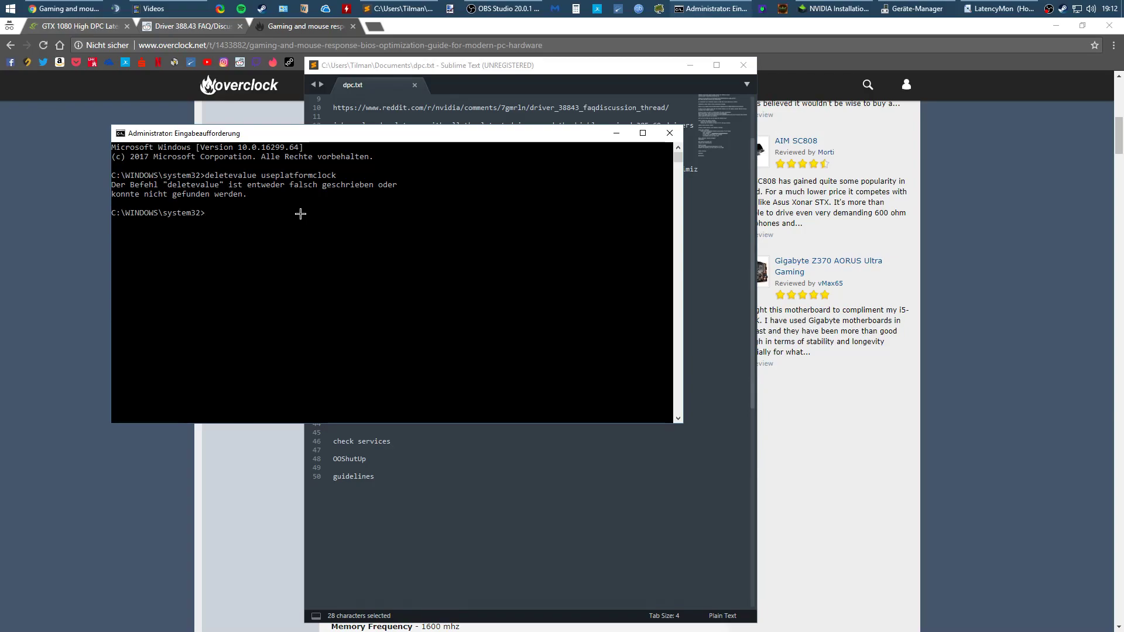
left_click(690, 65)
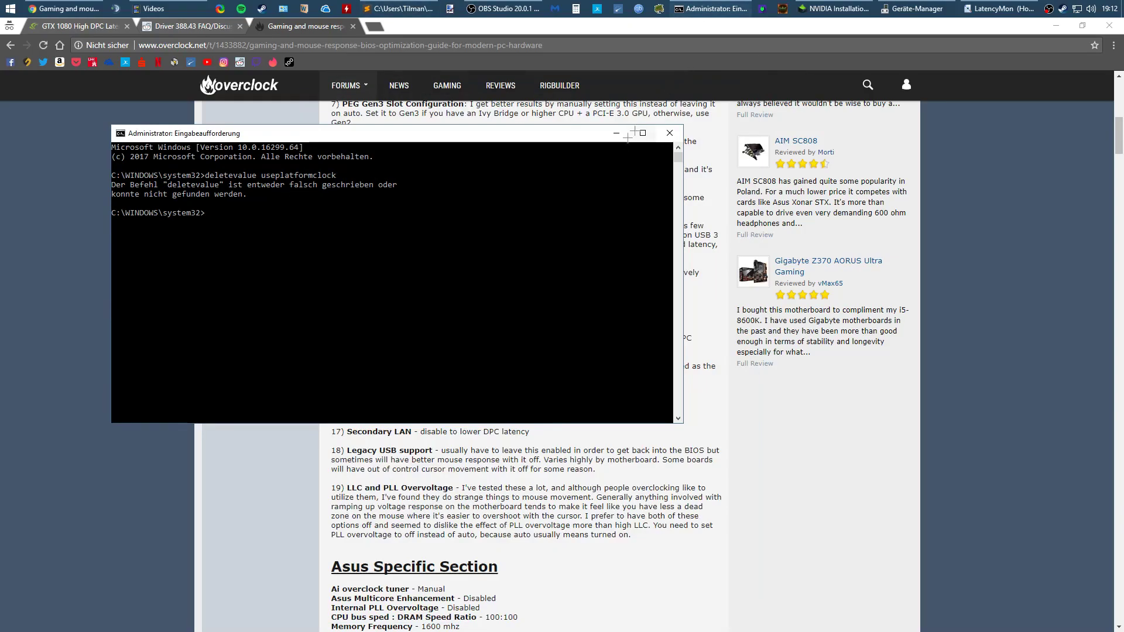
left_click(438, 438)
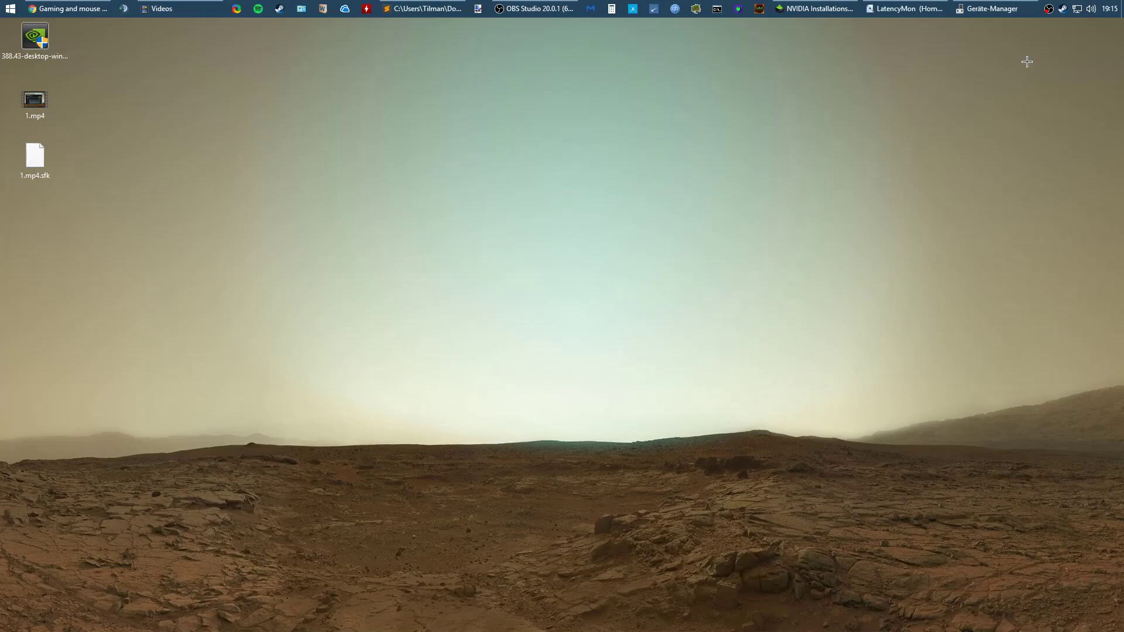
Open the Sounds dialog from the volume tray icon and select the headphones playback device.
right_click(1090, 10)
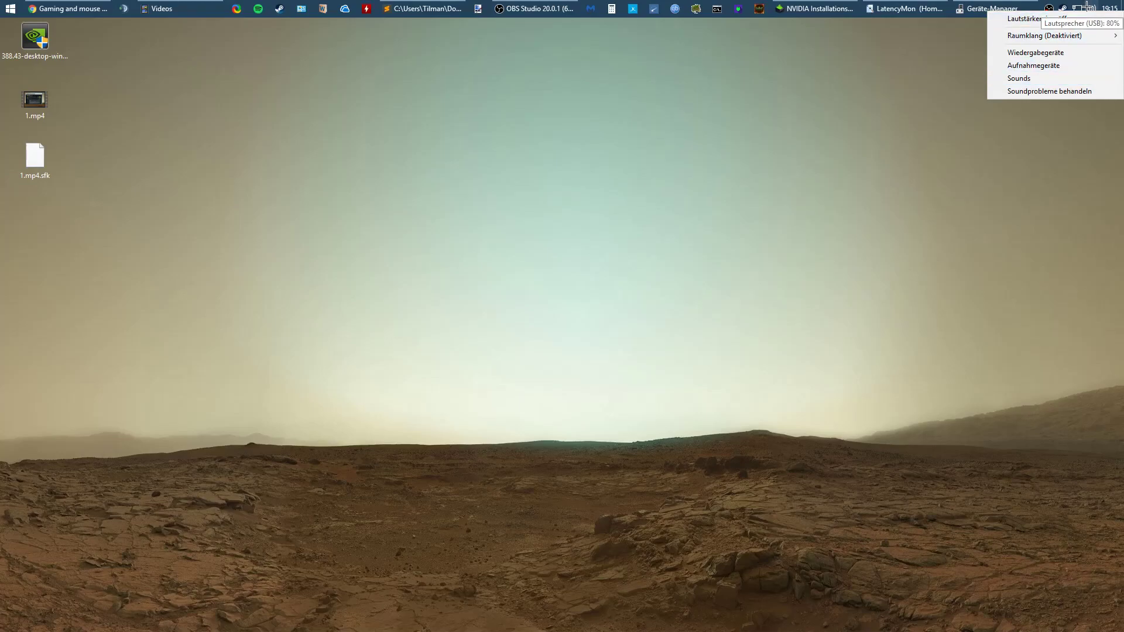
left_click(1024, 78)
left_click(97, 122)
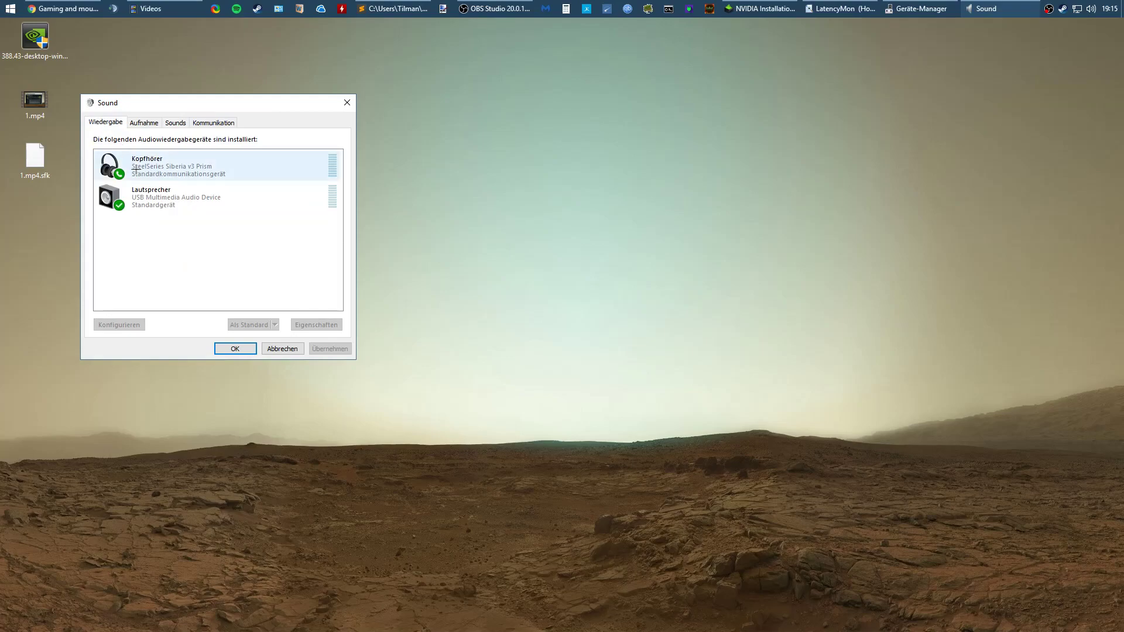
left_click(138, 121)
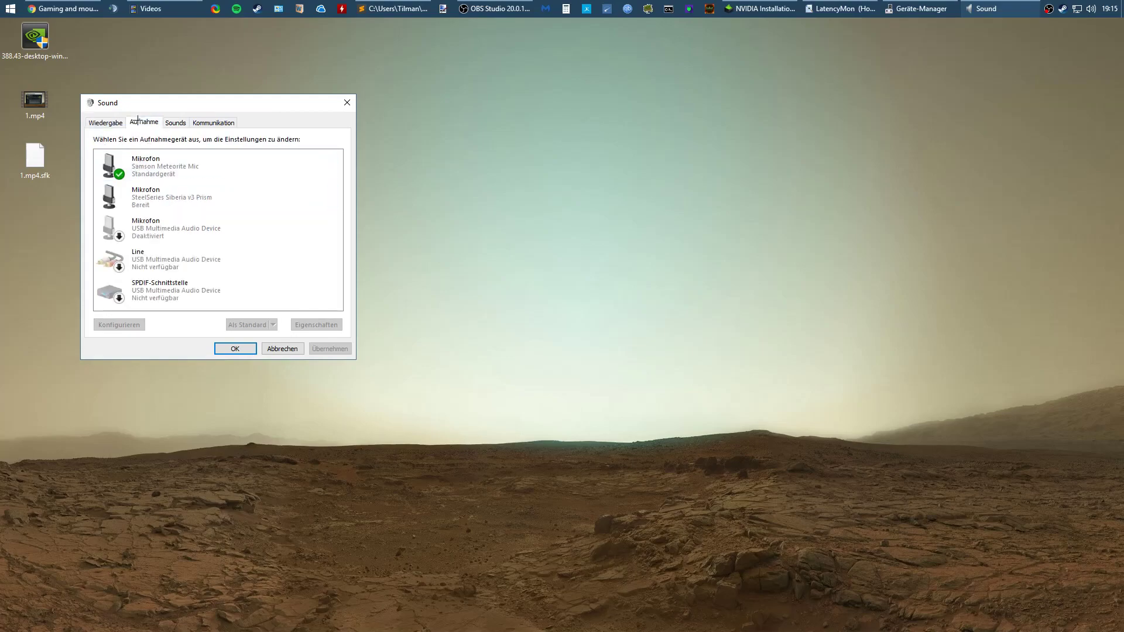
left_click(107, 123)
Confirm the headphones' 44100 Hz CD-quality format and check their enhancement settings.
right_click(144, 166)
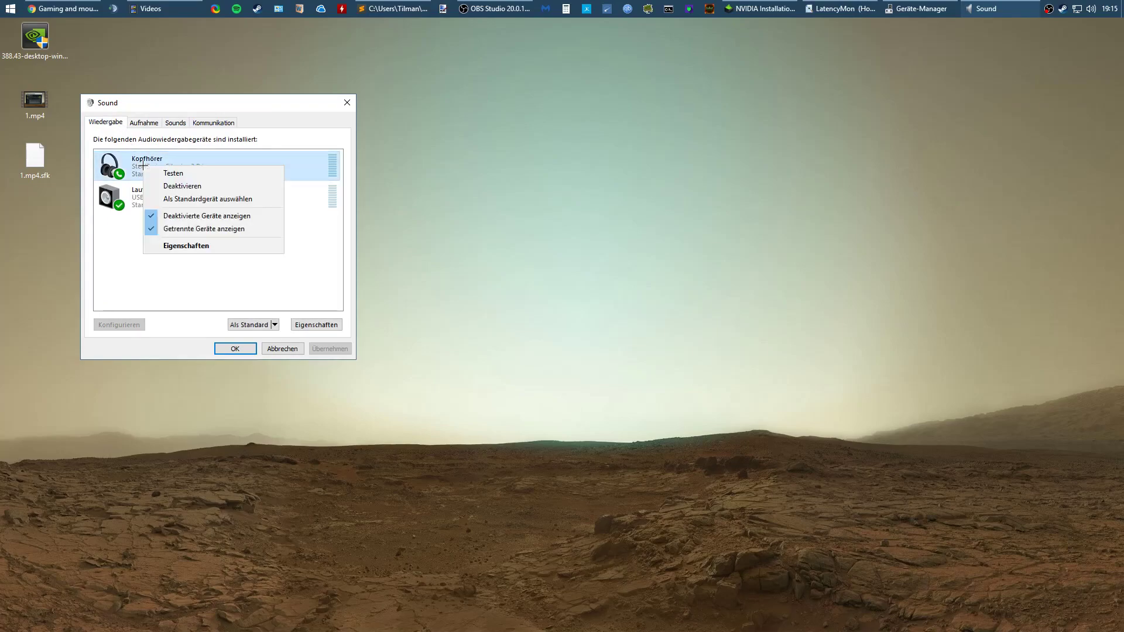
left_click(168, 241)
left_click(229, 167)
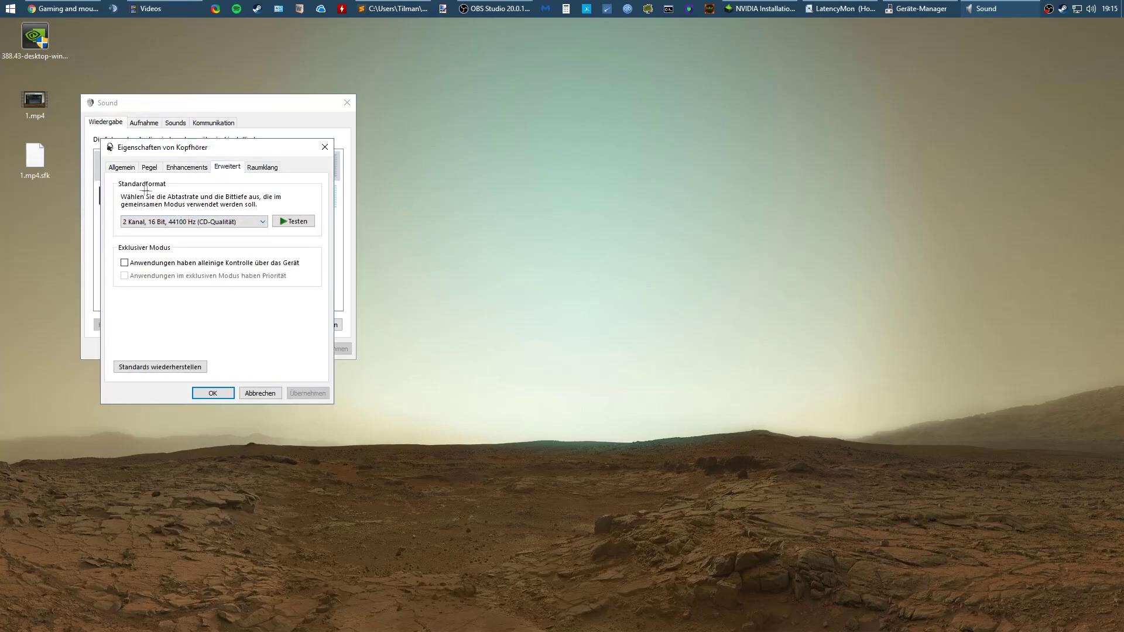
left_click(176, 221)
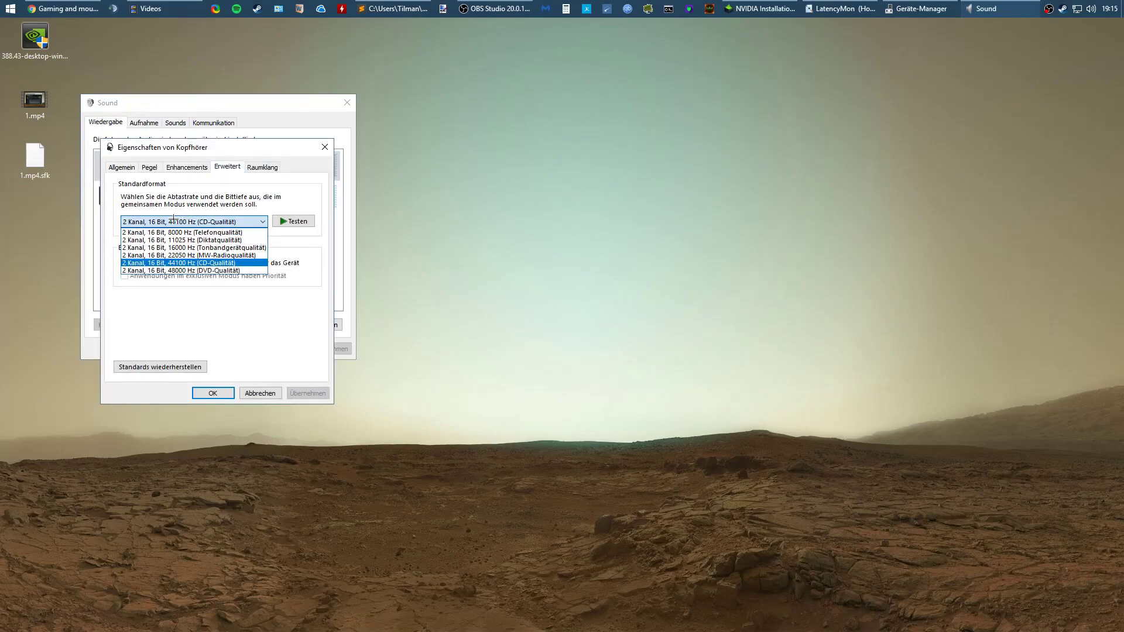
left_click(193, 263)
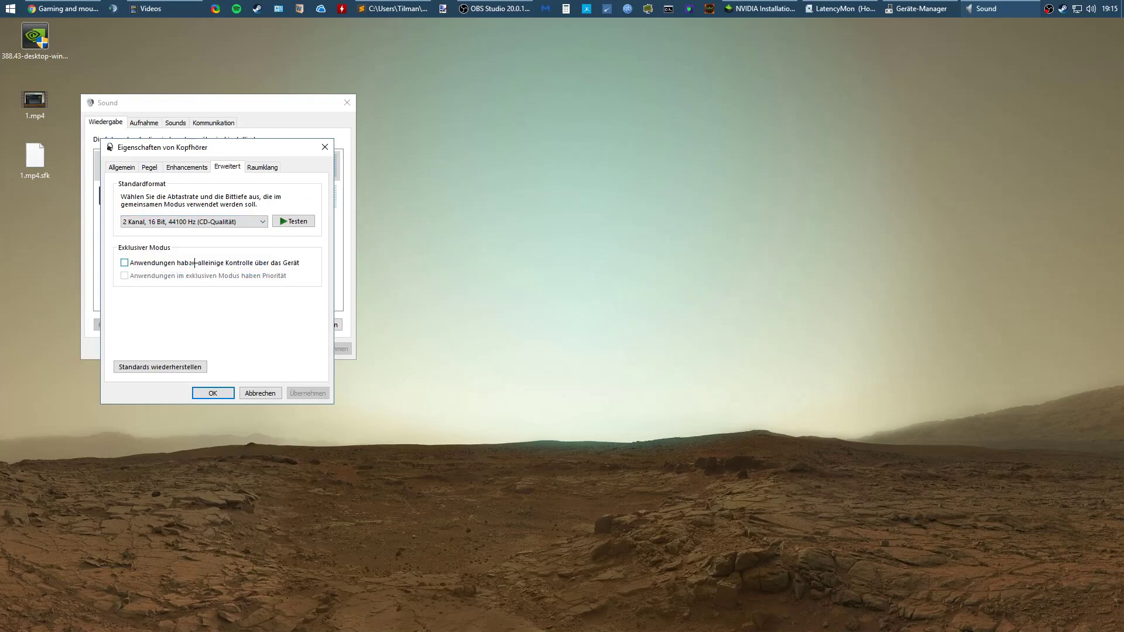
left_click(190, 168)
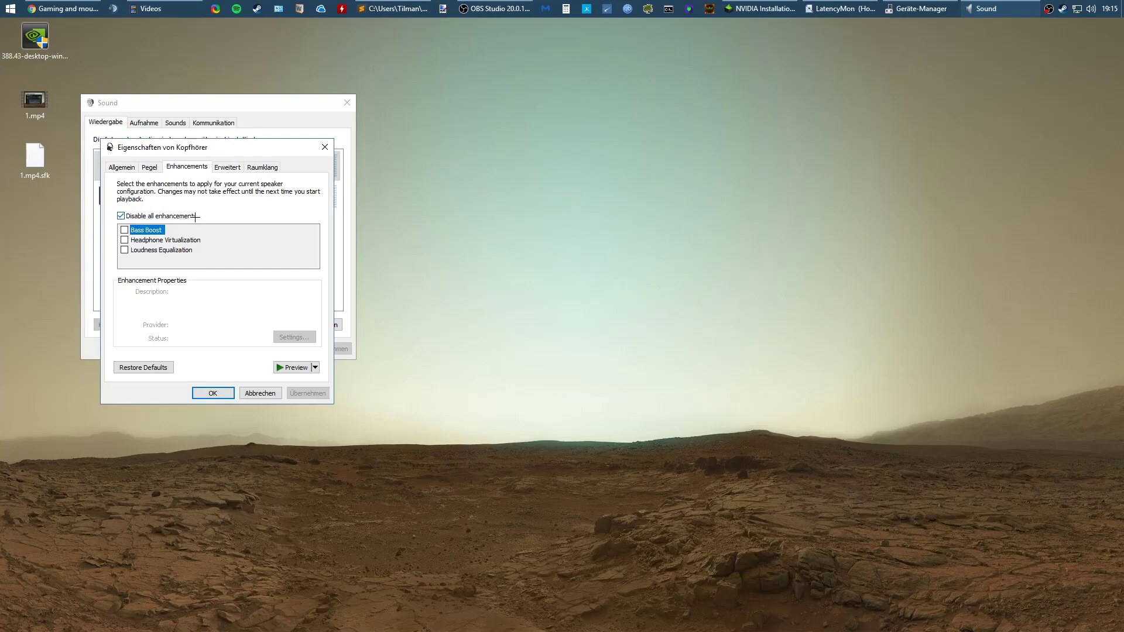
left_click(325, 147)
Look over the playback and recording device lists in Sound settings.
left_click(164, 205)
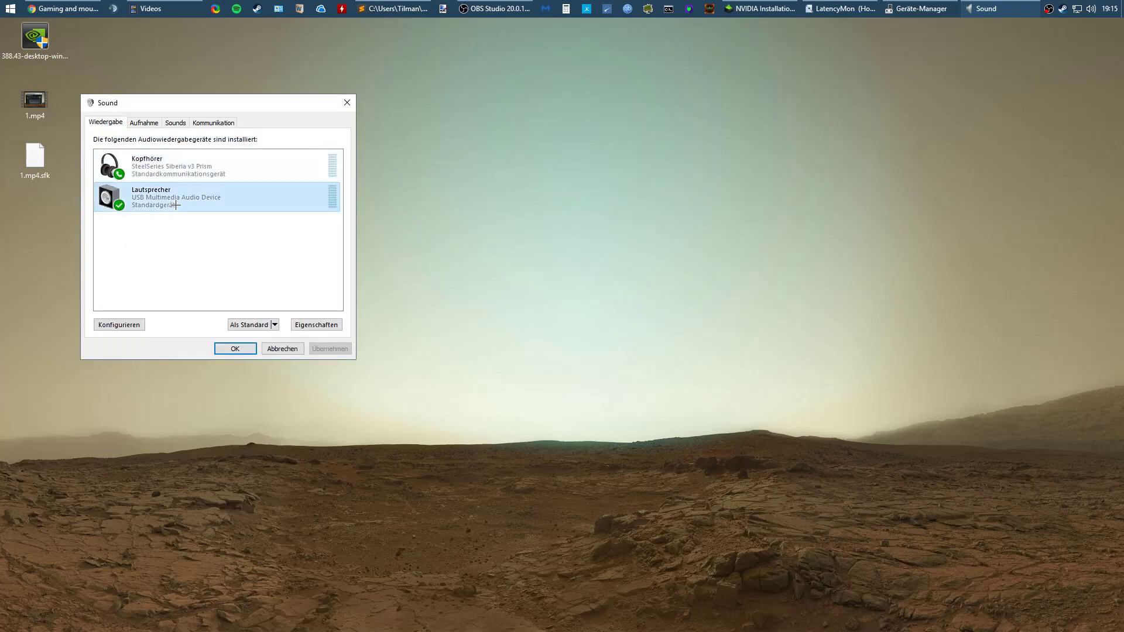
left_click(143, 123)
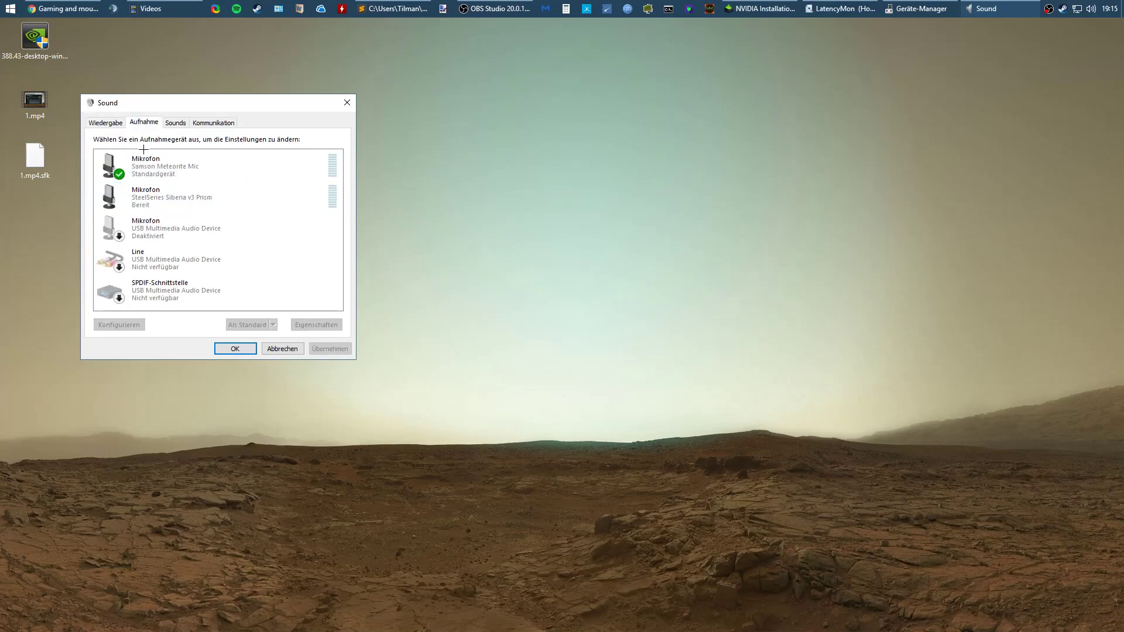
left_click(120, 123)
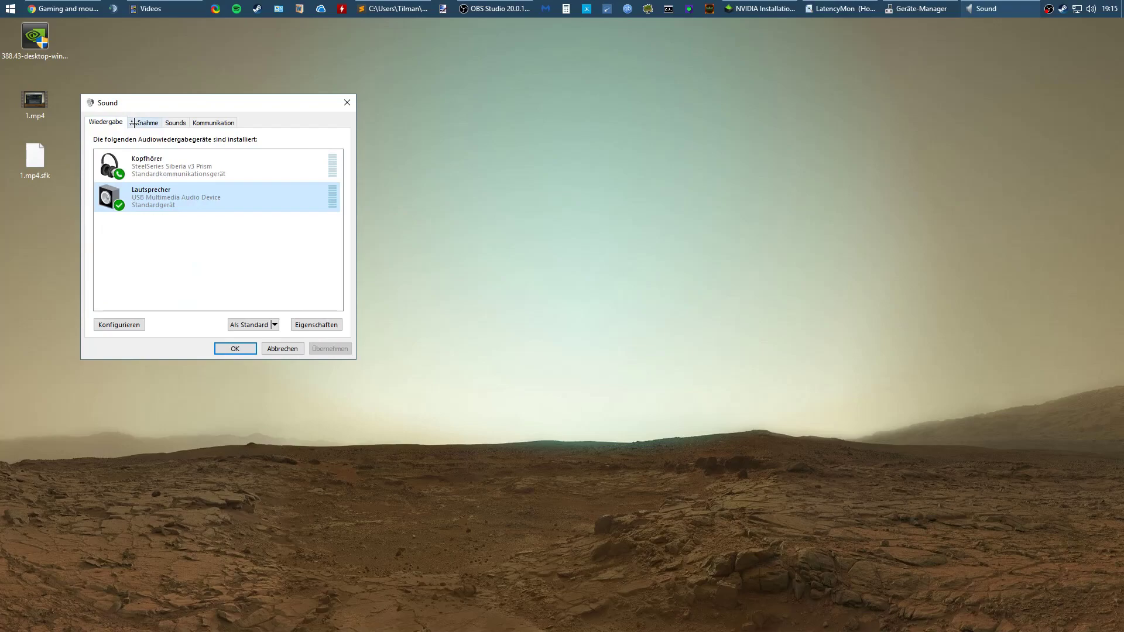
left_click(143, 123)
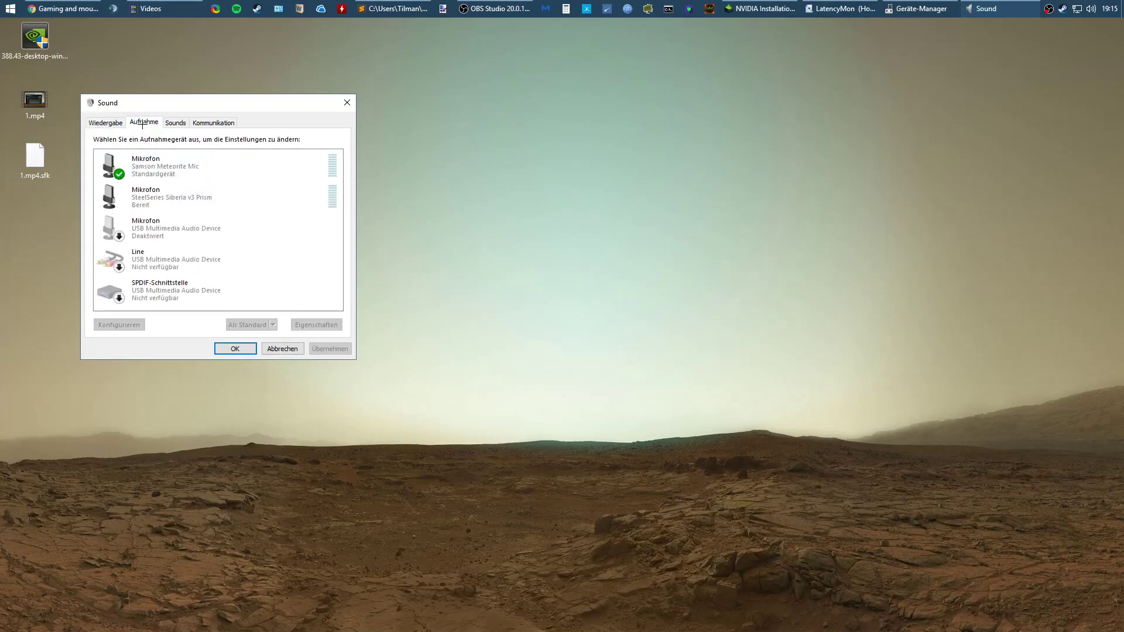
Disable the SteelSeries Siberia microphone on the Aufnahme tab.
left_click(161, 169)
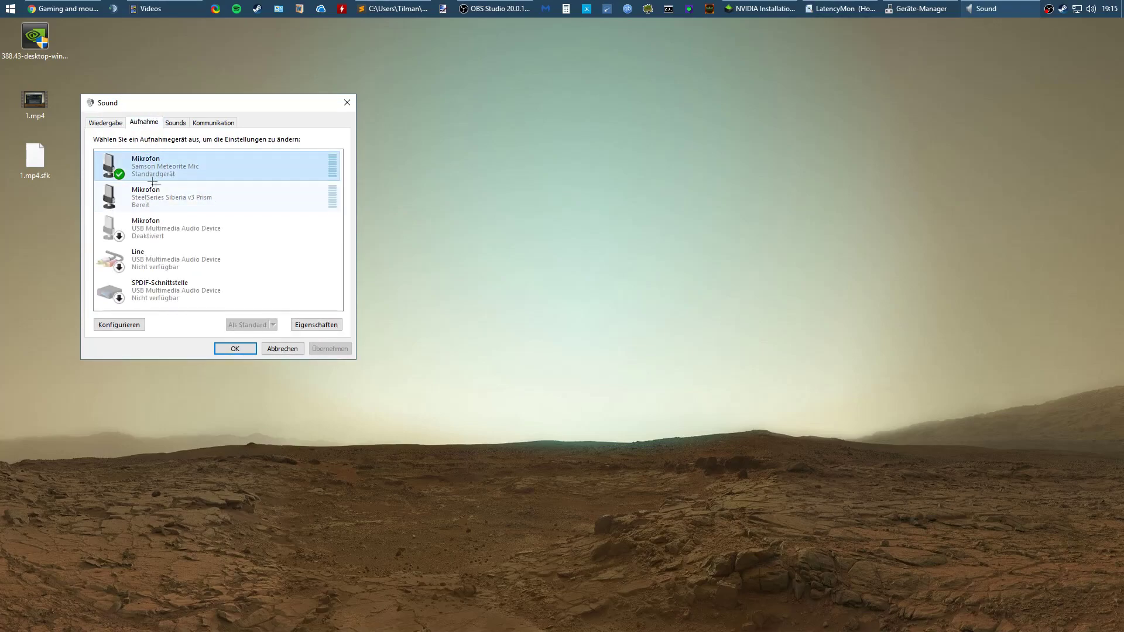
left_click(184, 209)
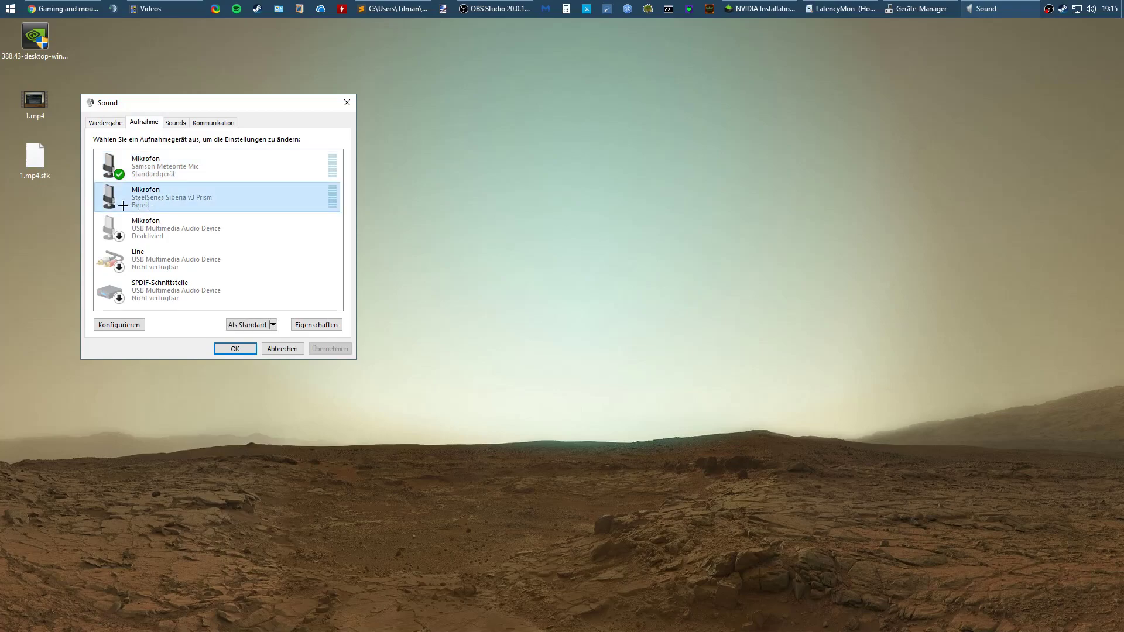
right_click(169, 210)
left_click(189, 229)
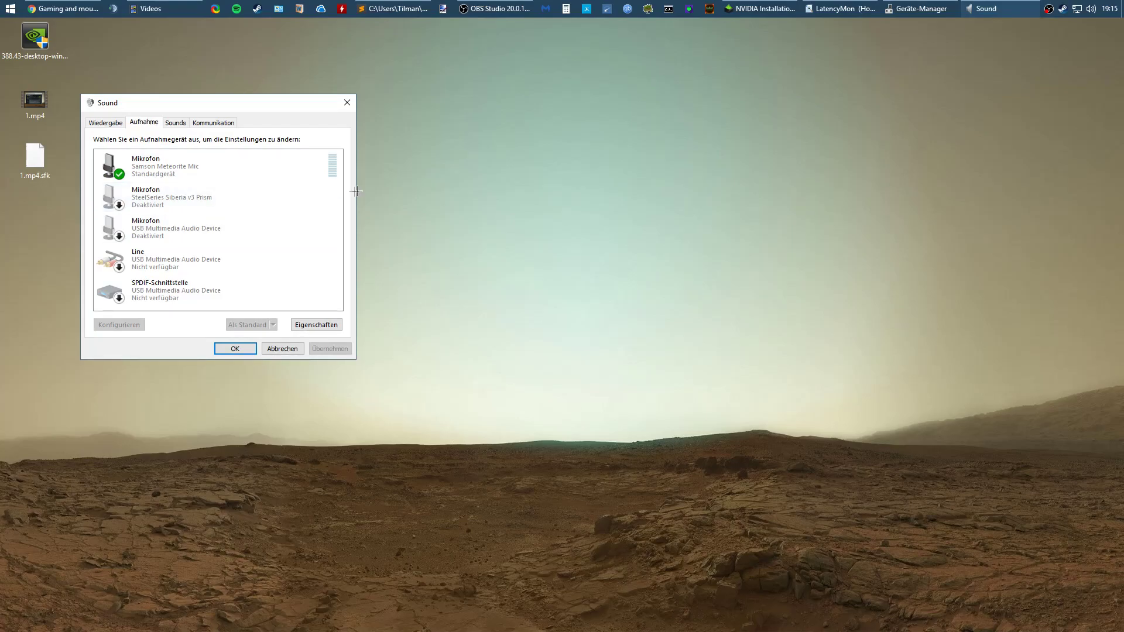
left_click(916, 8)
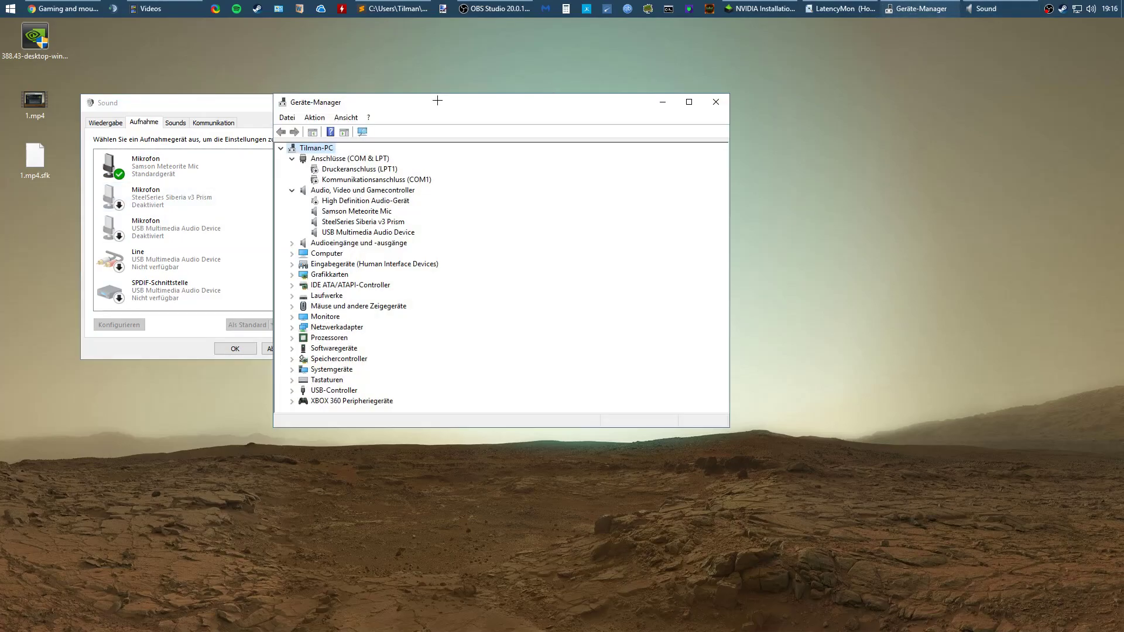
Place Device Manager beside the Sound dialog and show hidden devices.
left_click_drag(335, 99, 484, 98)
left_click(486, 113)
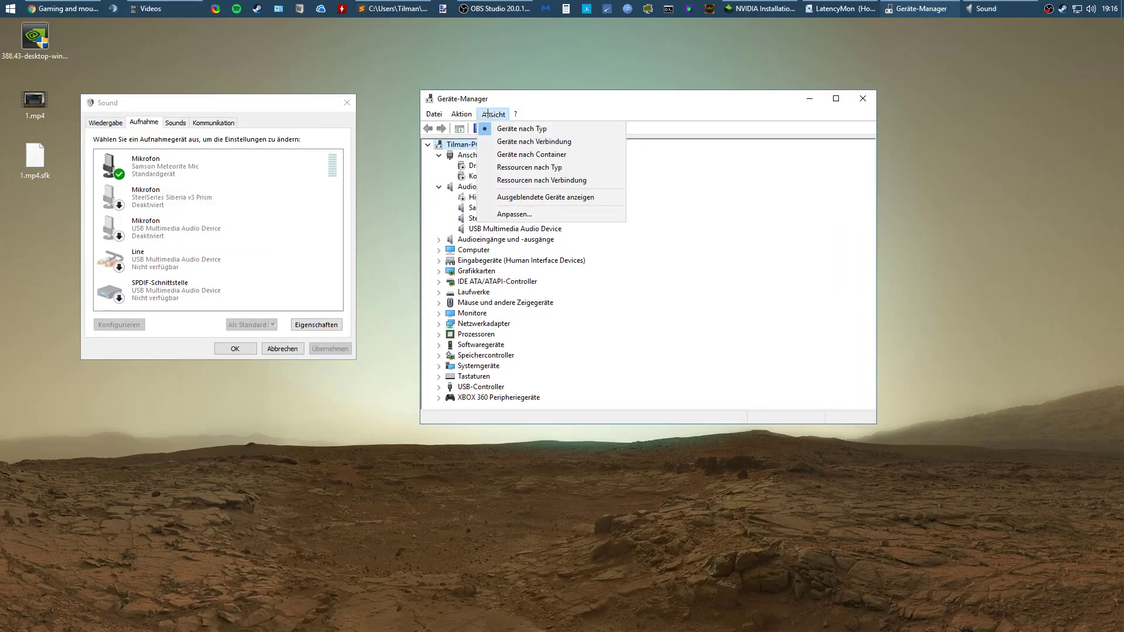
left_click(490, 198)
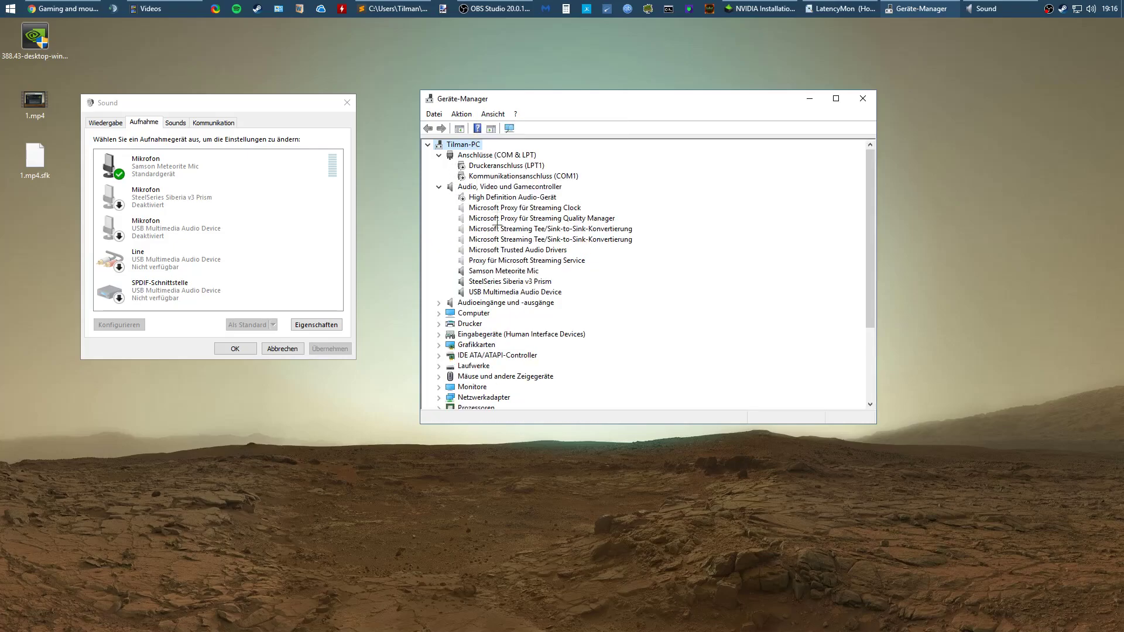
left_click(489, 208)
left_click(480, 219)
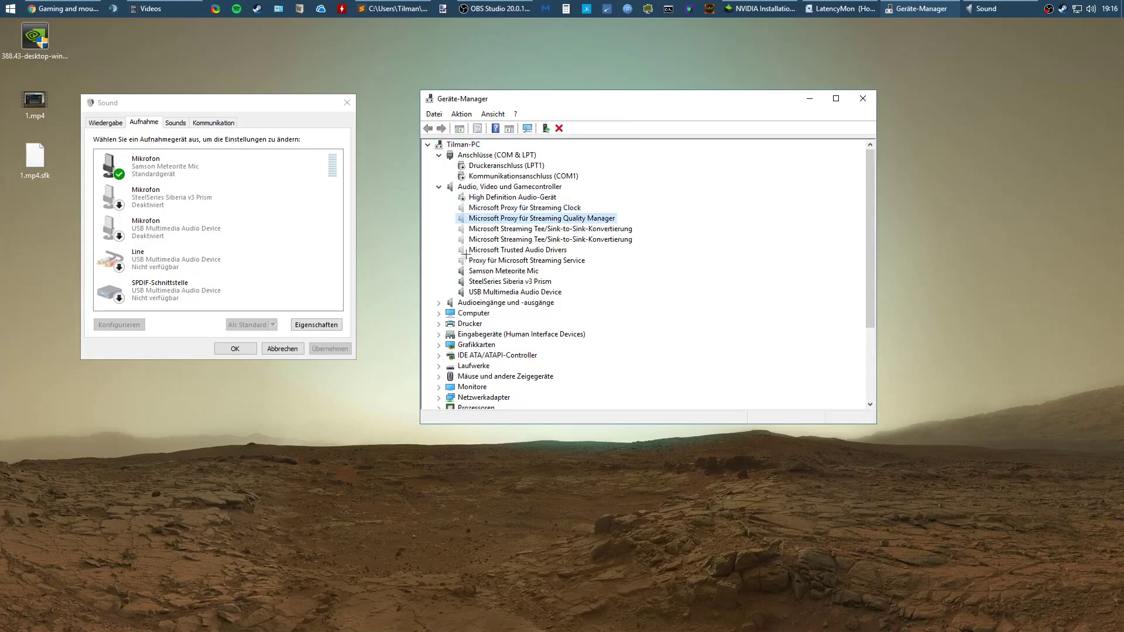
Uninstall the SteelSeries Siberia microphone under Audioeingänge und -ausgänge.
left_click(439, 302)
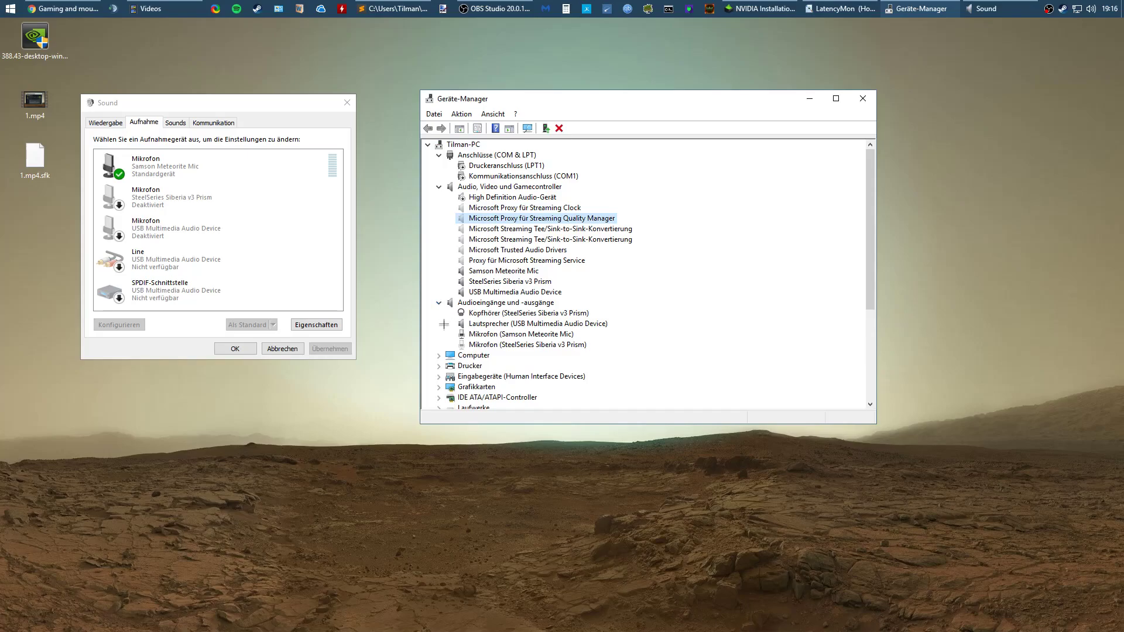
left_click(466, 345)
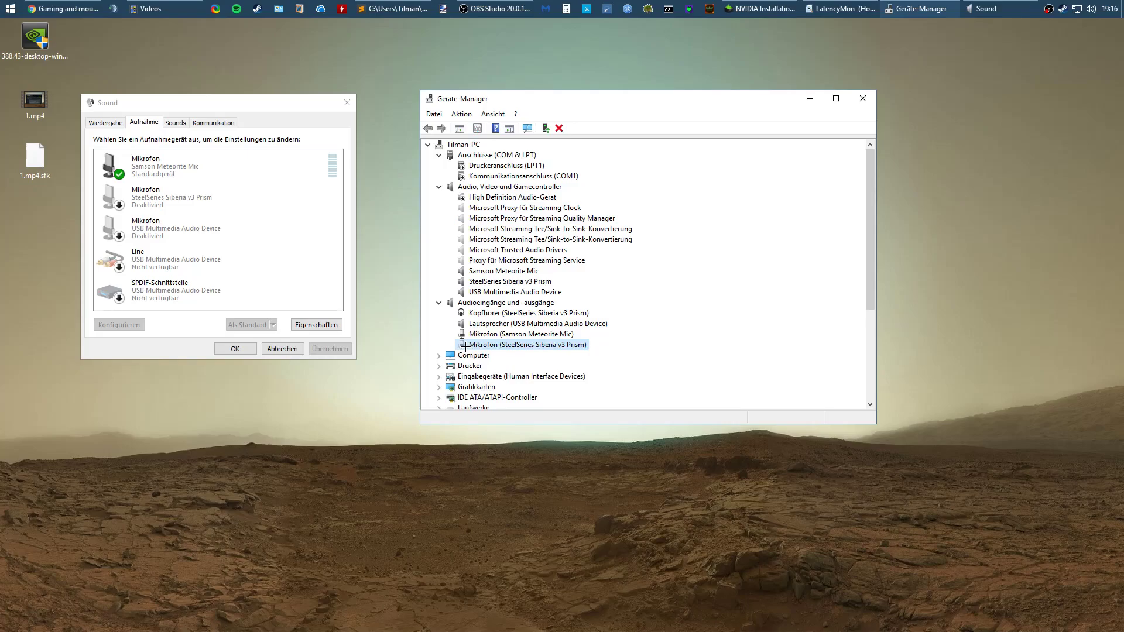
scroll(465, 347, "down", 1)
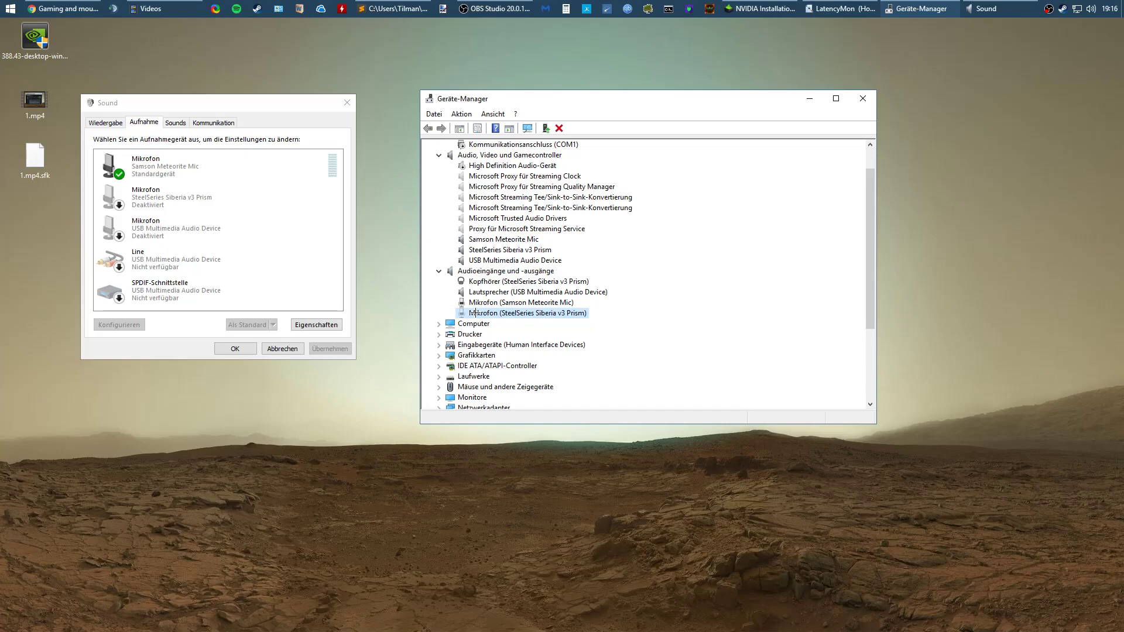
right_click(571, 312)
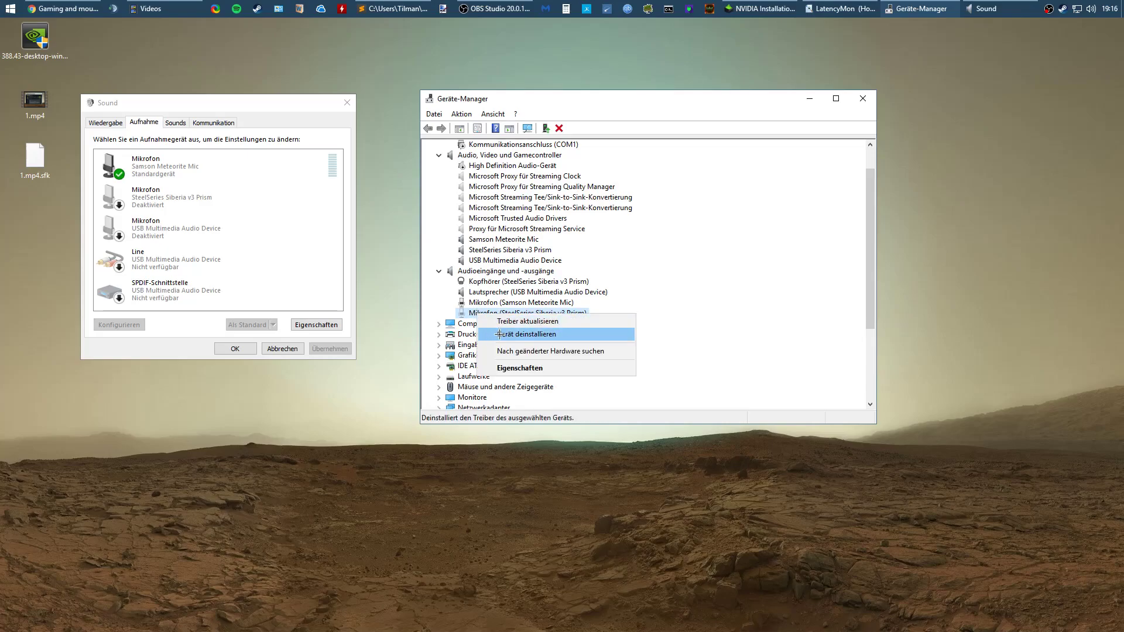
left_click(604, 334)
left_click(630, 377)
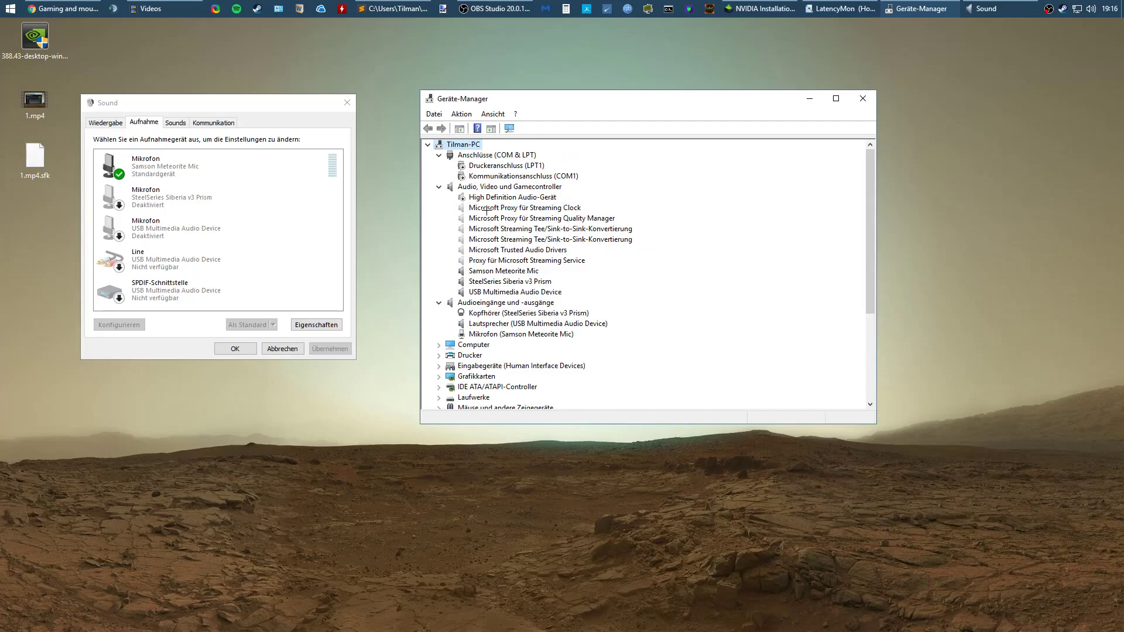
Expand the Monitore, Mäuse und andere Zeigegeräte and Netzwerkadapter categories.
left_click(487, 209)
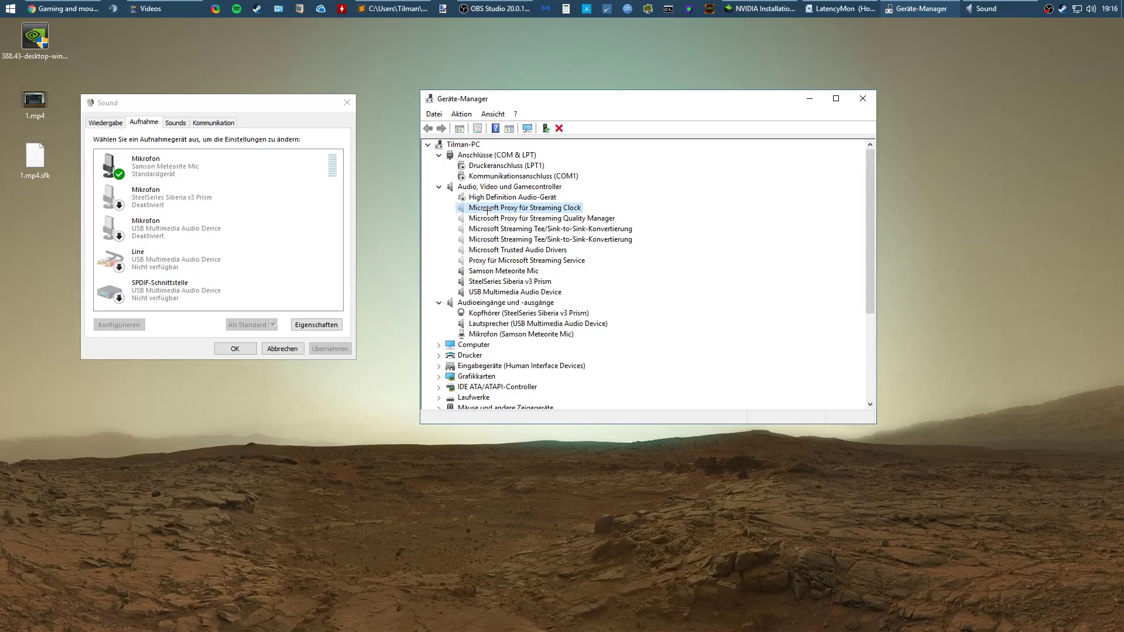
scroll(462, 267, "down", 2)
left_click(439, 356)
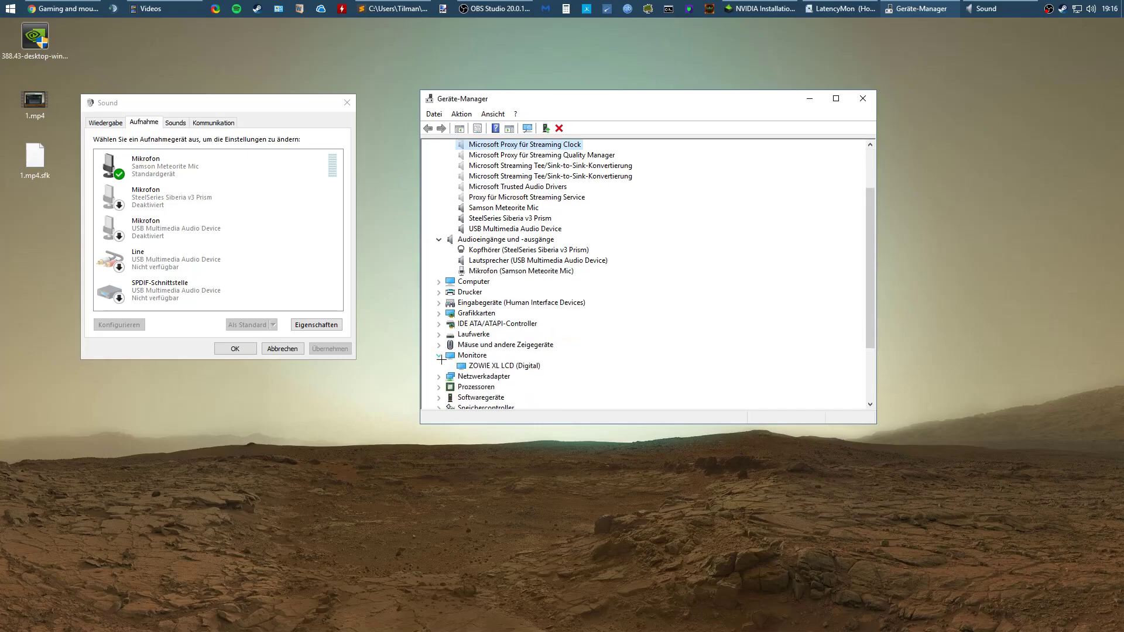
left_click(439, 345)
scroll(441, 348, "down", 1)
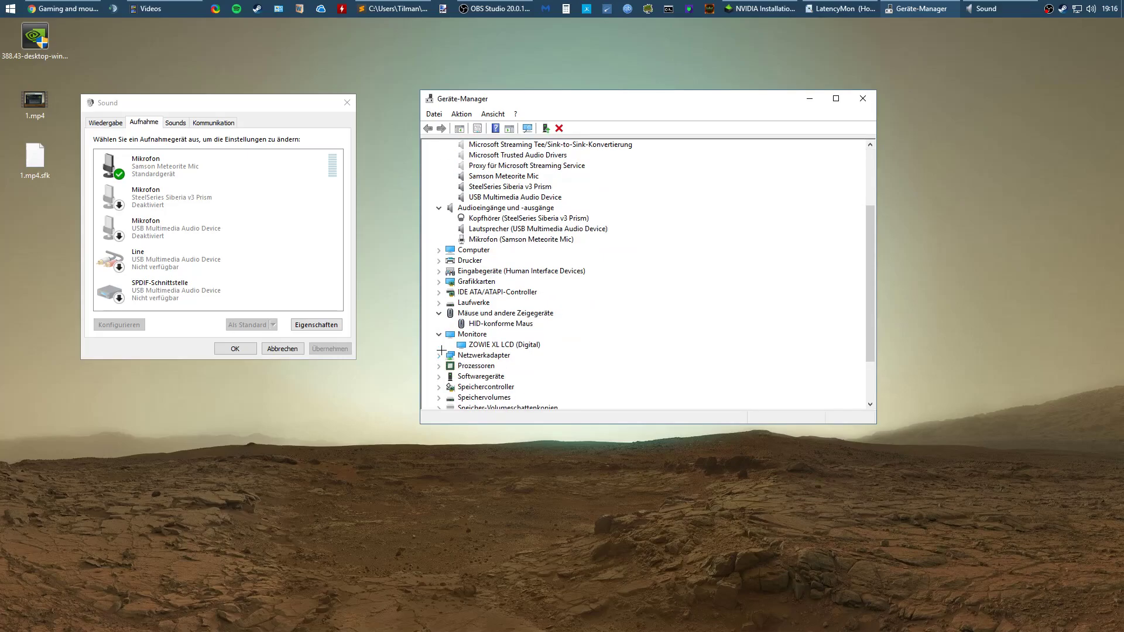
left_click(440, 356)
scroll(441, 350, "down", 5)
scroll(442, 291, "up", 4)
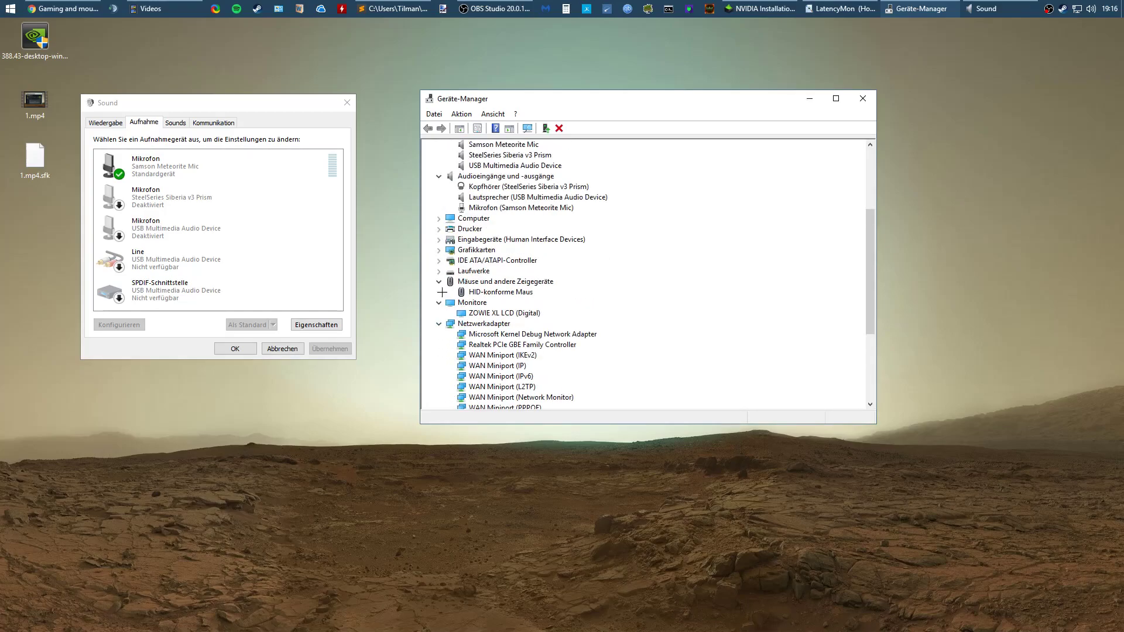
Expand Grafikkarten and select the NVIDIA GeForce GTX 1060 3GB card.
left_click(439, 250)
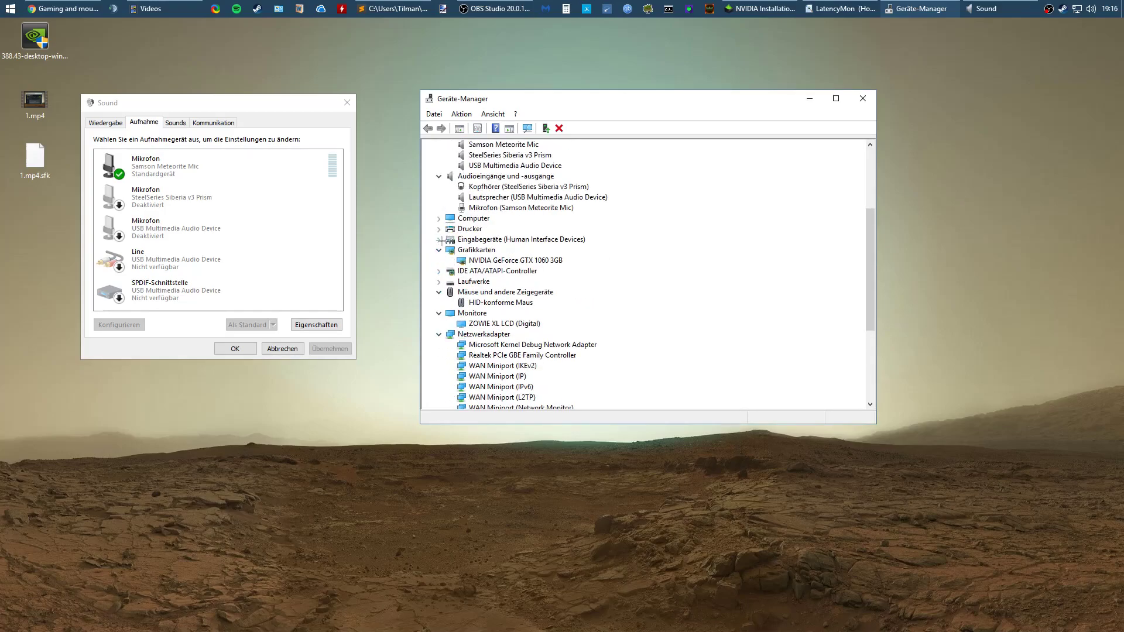
left_click(494, 114)
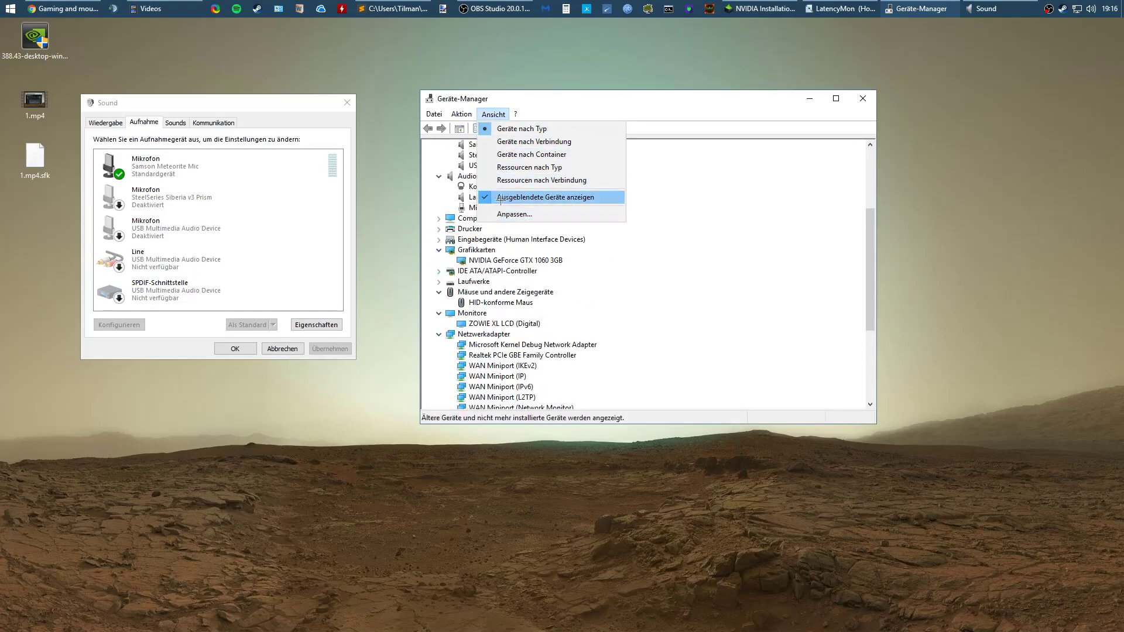
left_click(495, 261)
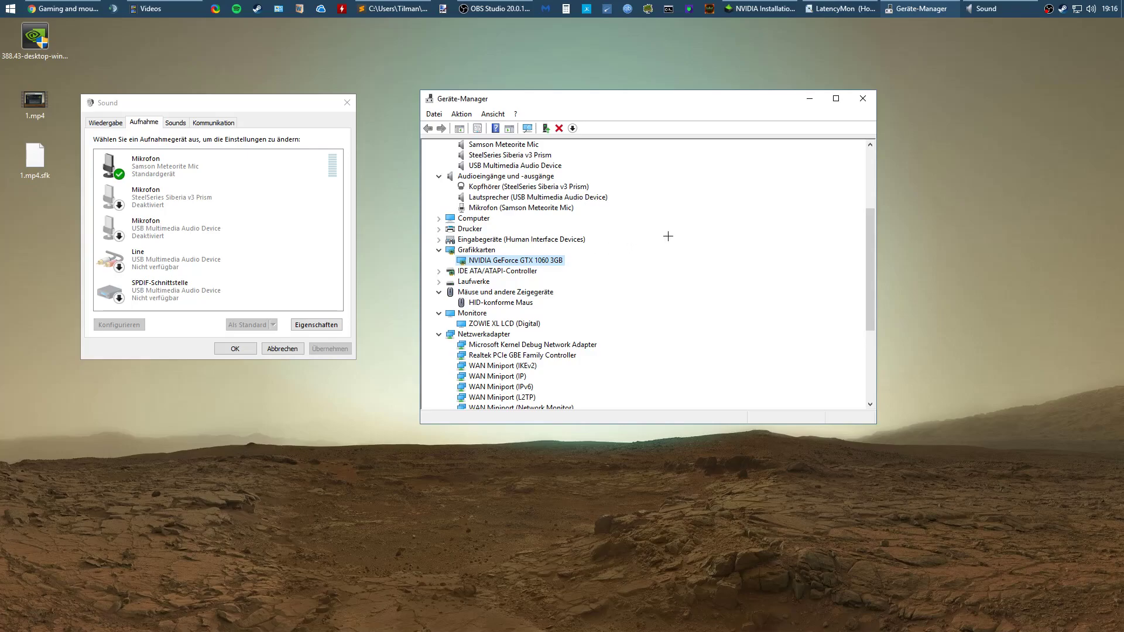
right_click(1049, 8)
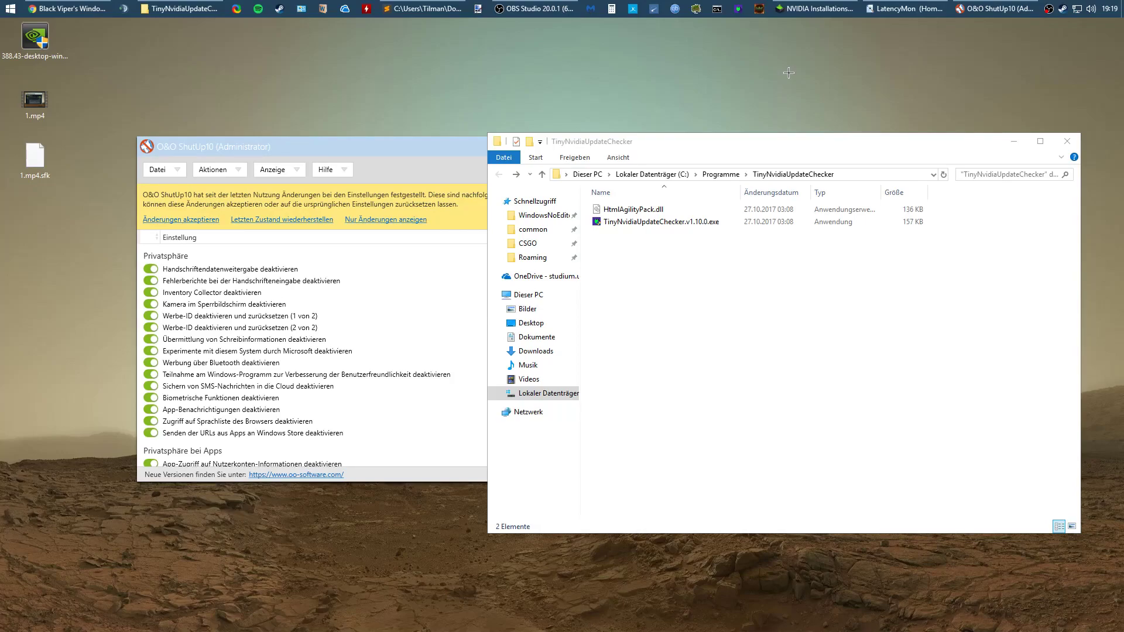
Scroll through ShutUp10's privacy, Windows Update and telemetry settings, then return to the TinyNvidiaUpdateChecker folder.
left_click_drag(434, 147, 431, 143)
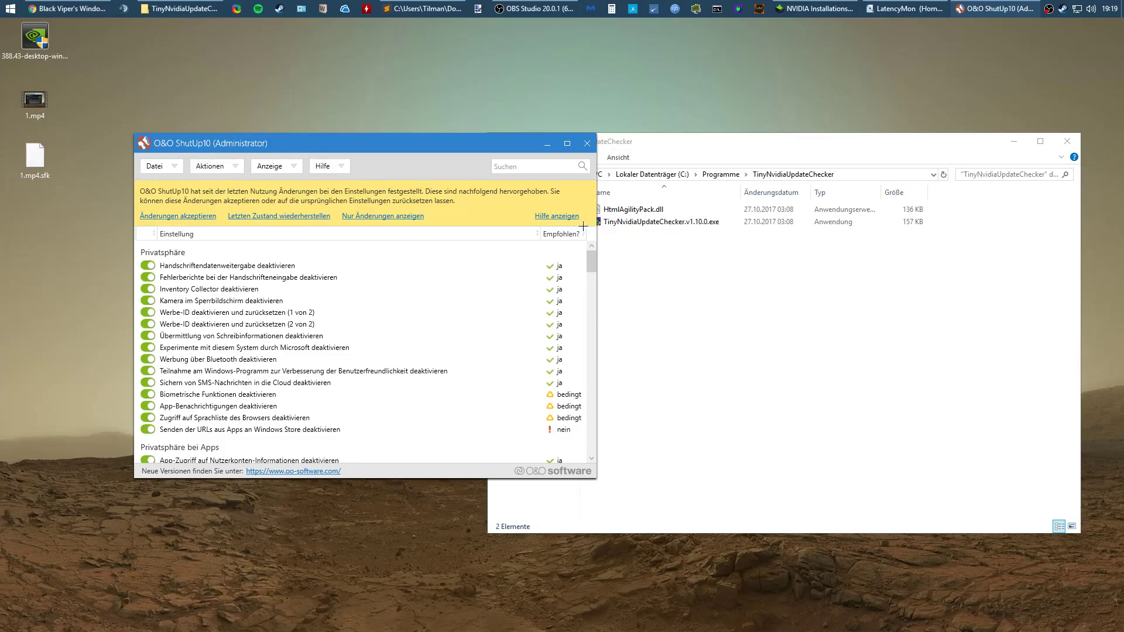
scroll(589, 278, "down", 6)
left_click_drag(589, 278, 573, 407)
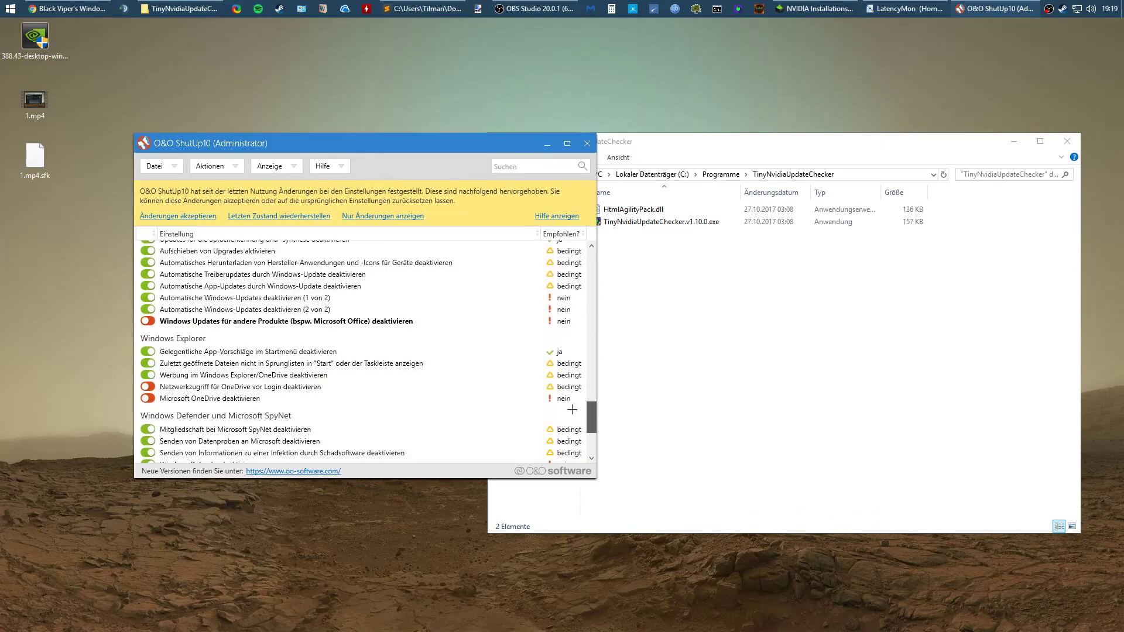
scroll(285, 339, "up", 3)
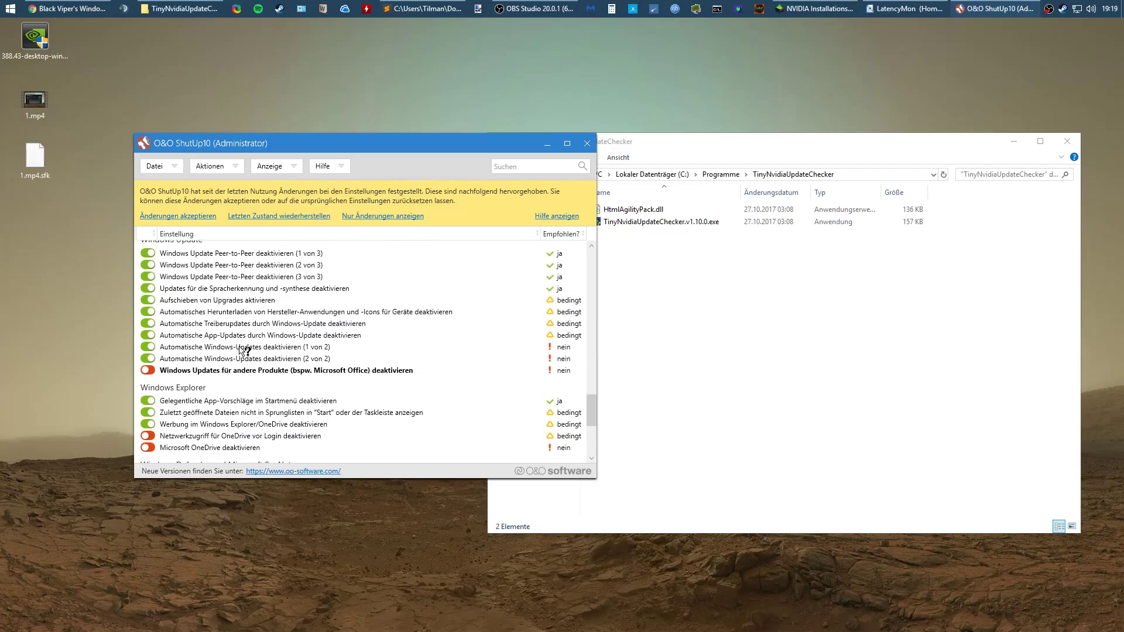
scroll(243, 351, "up", 2)
left_click_drag(588, 392, 588, 306)
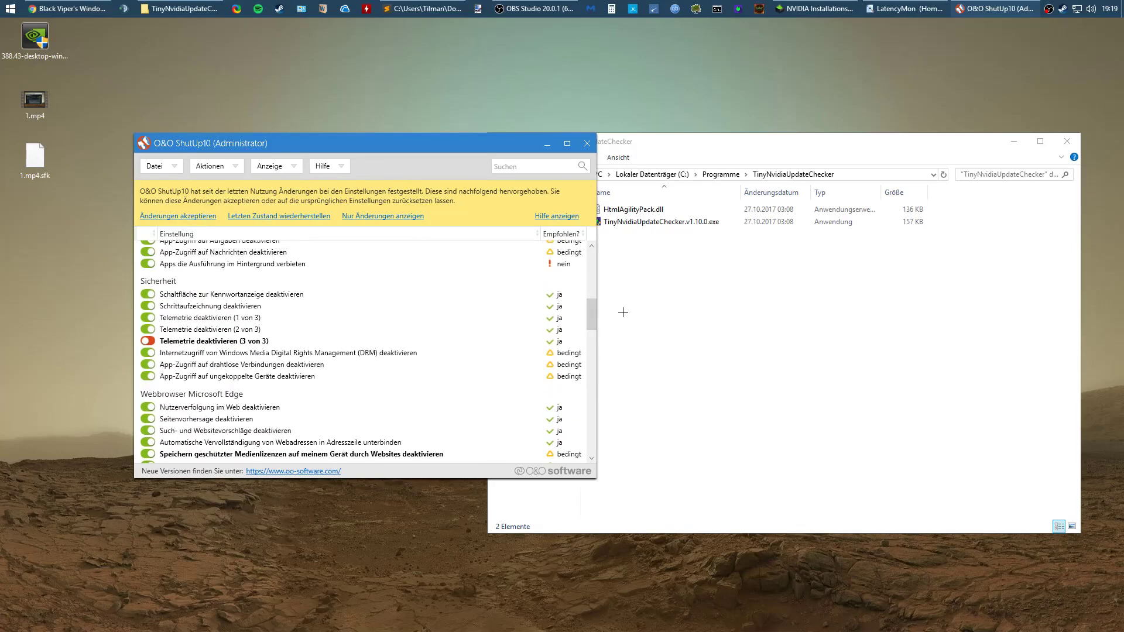
left_click(629, 260)
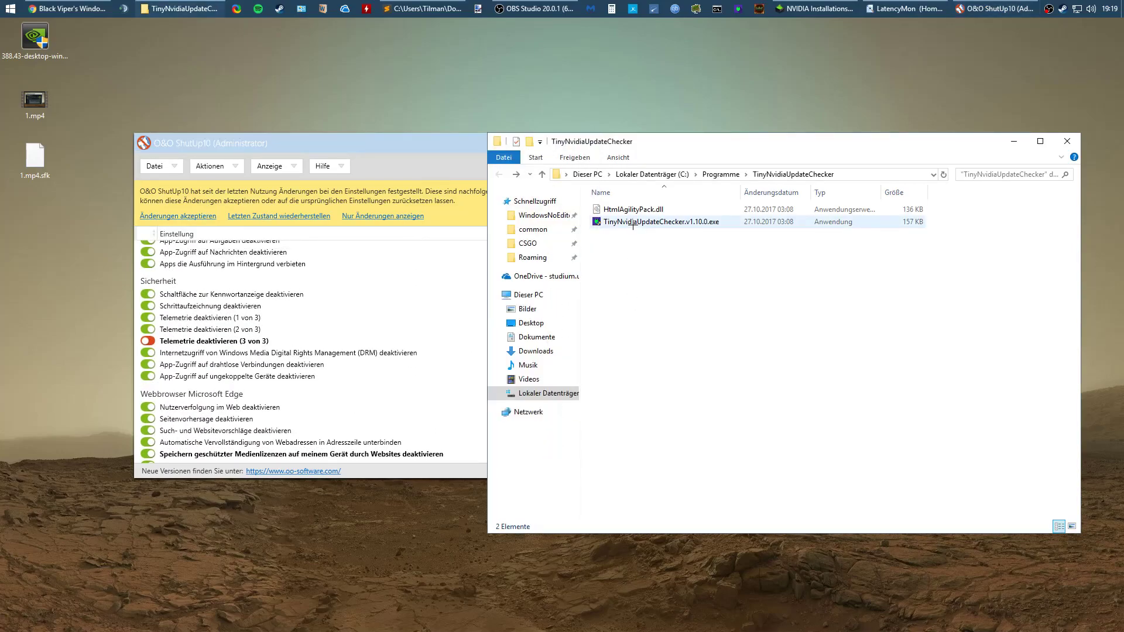
Run TinyNvidiaUpdateChecker.v1.10.0.exe, see the drivers reported up-to-date, and close its console.
double_click(641, 223)
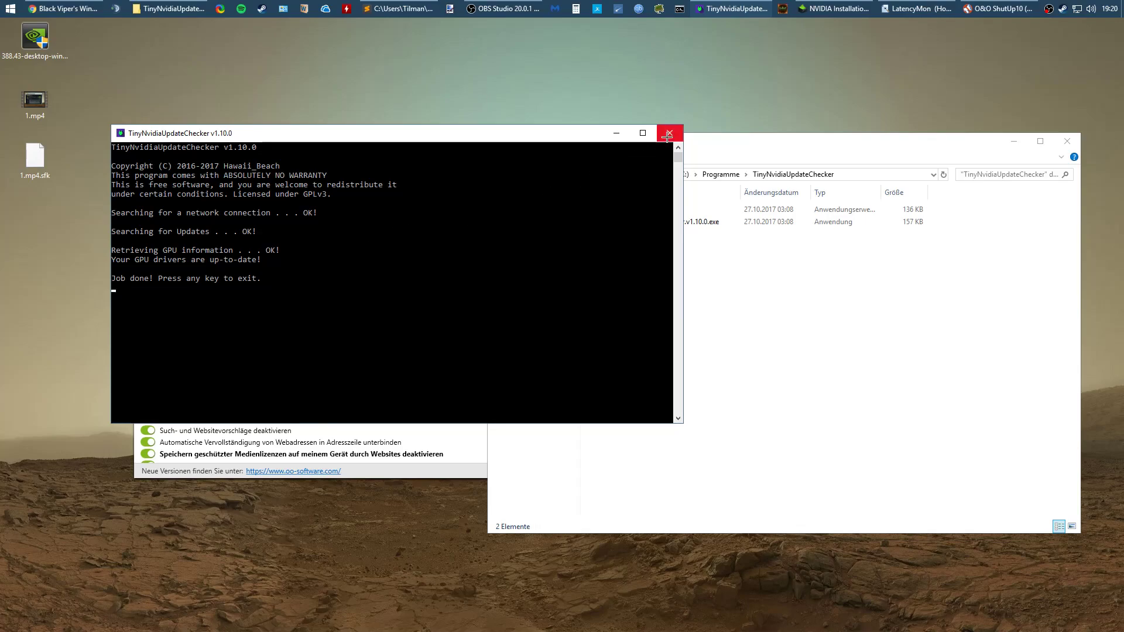
left_click(668, 136)
Search 'service' in Control Panel and open the local services list.
left_click(87, 9)
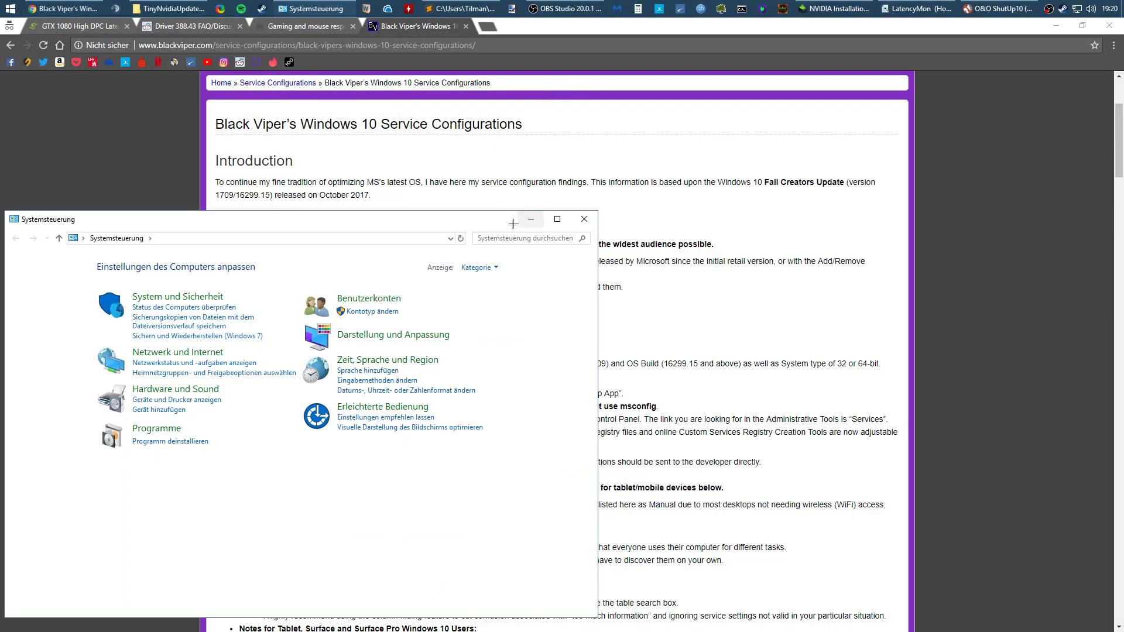
type("service")
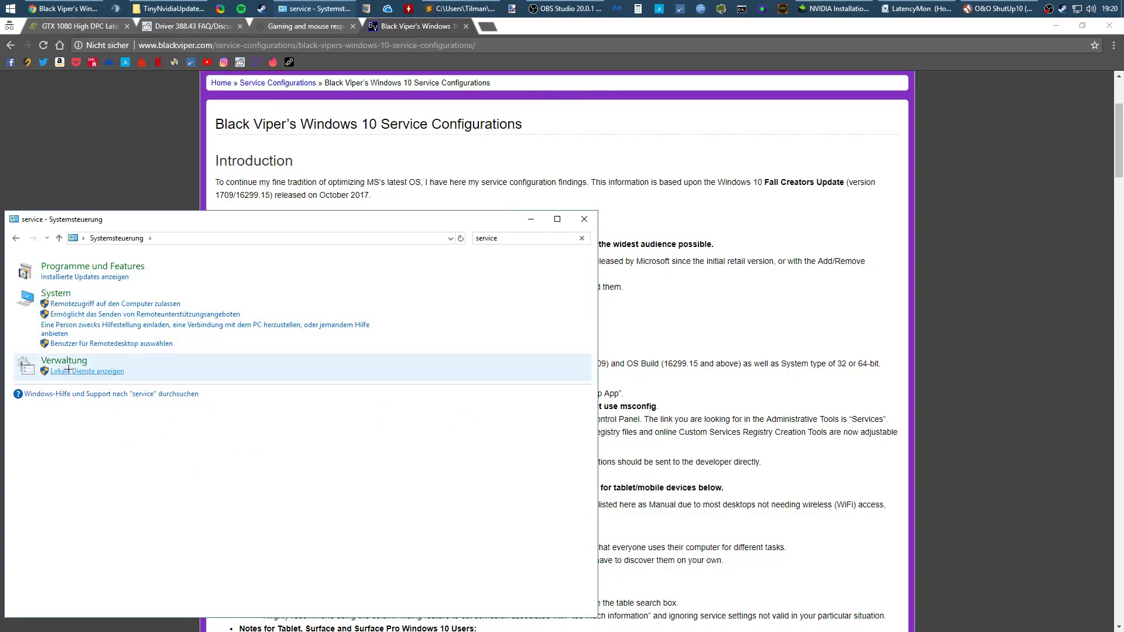
left_click(72, 372)
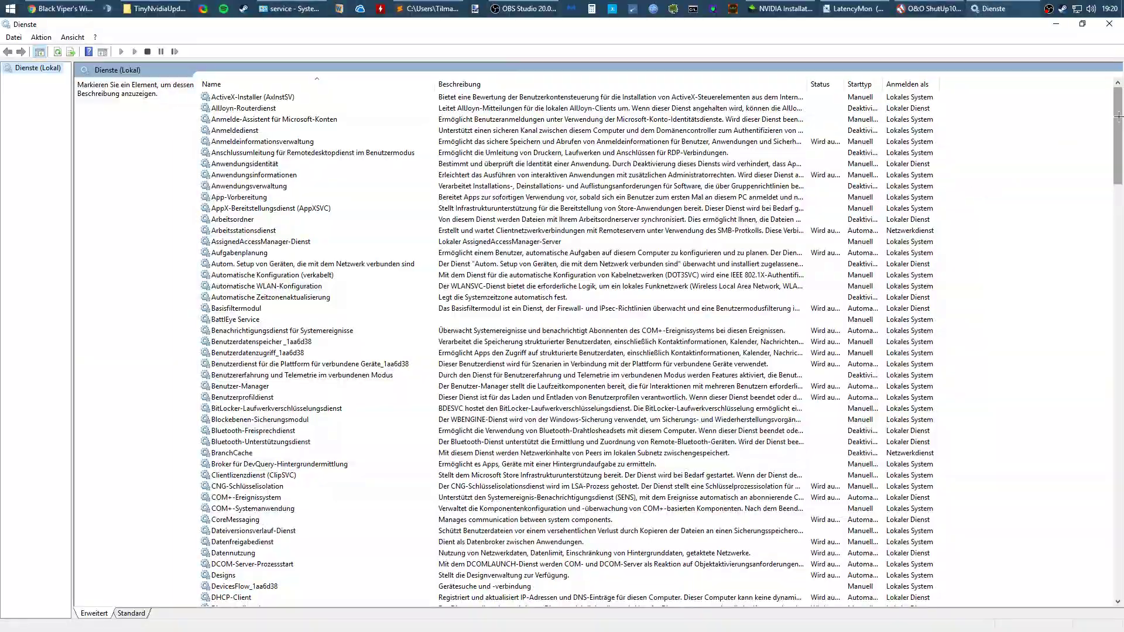
mouse_move(1114, 117)
left_mouse_down()
mouse_move(1100, 564)
mouse_move(1118, 84)
left_mouse_up()
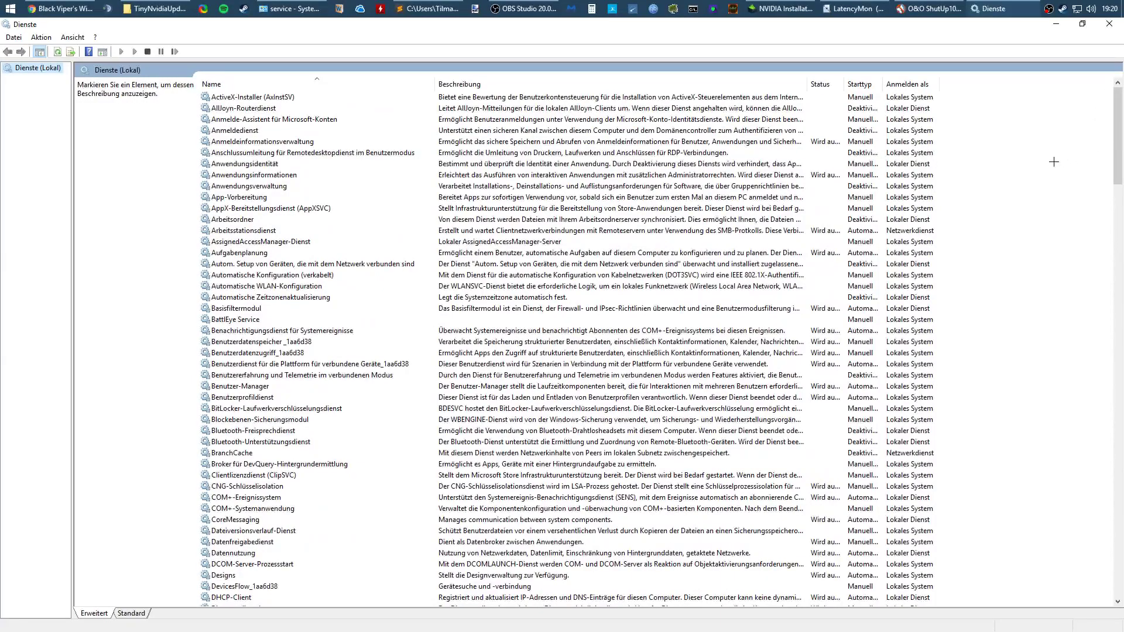
Confirm NVIDIA Telemetry Container is disabled, then return to Black Viper's service guide.
left_click(459, 297)
key("n")
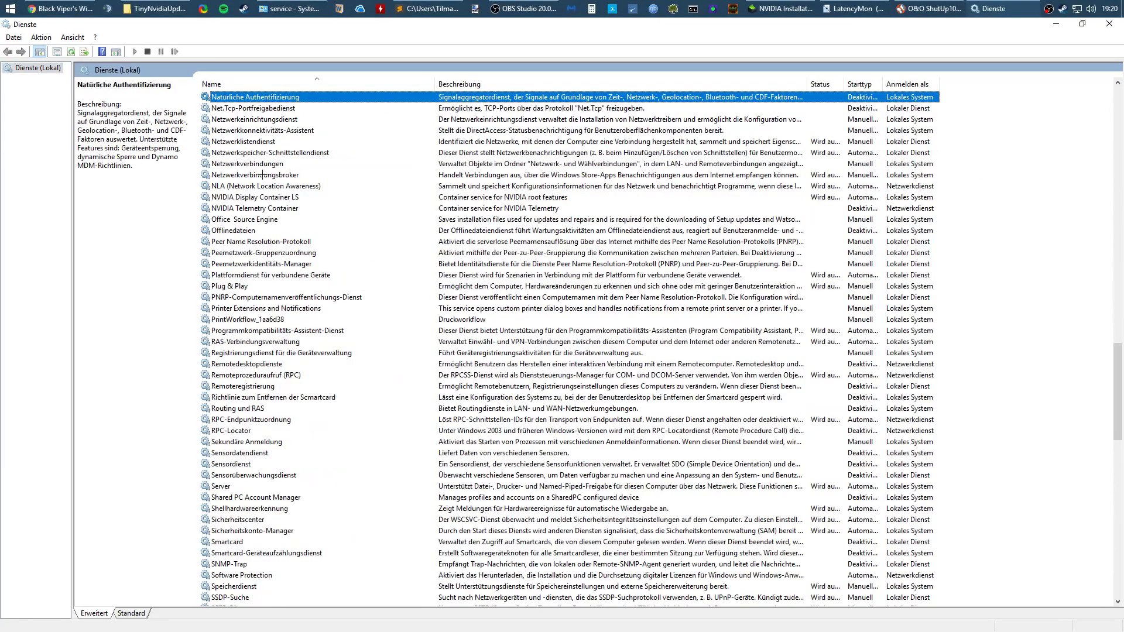
left_click(250, 209)
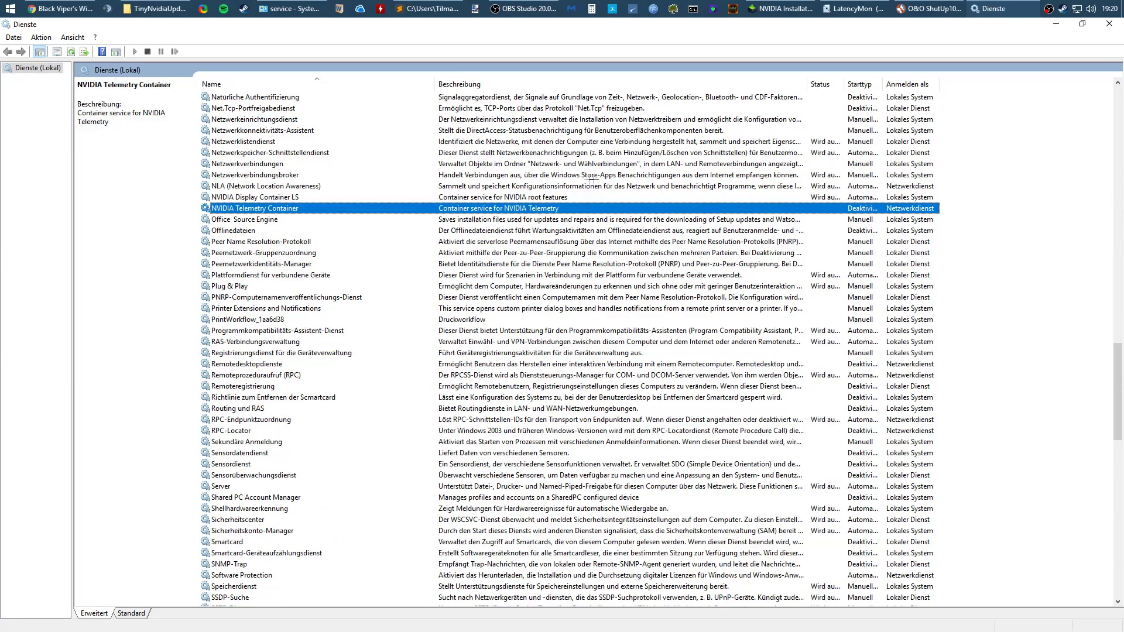
left_click(62, 8)
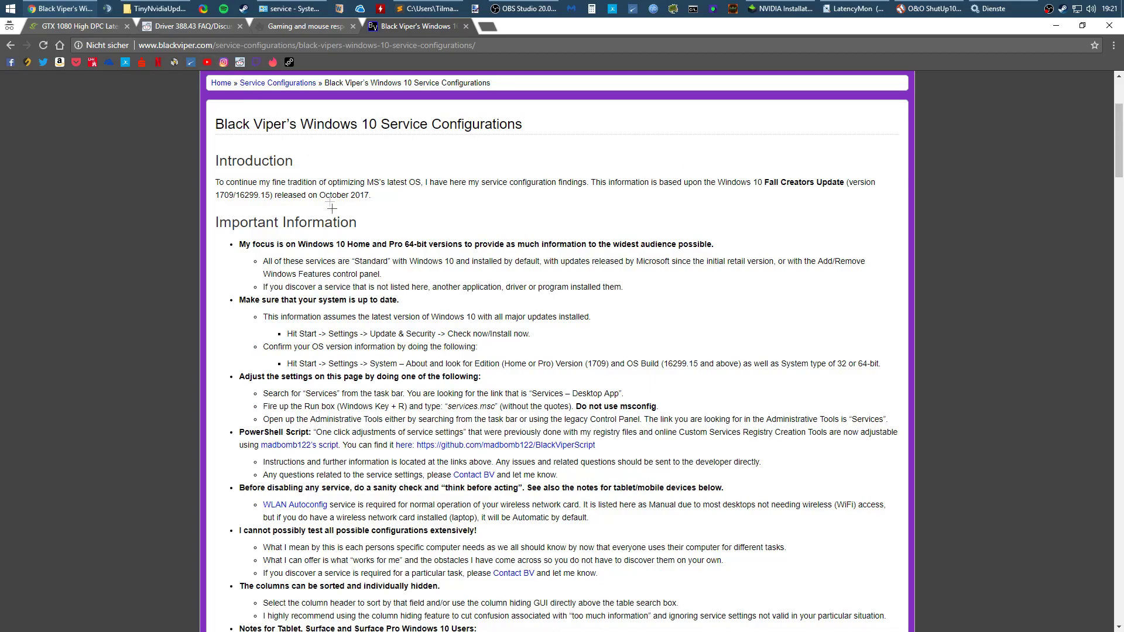
scroll(331, 204, "down", 2)
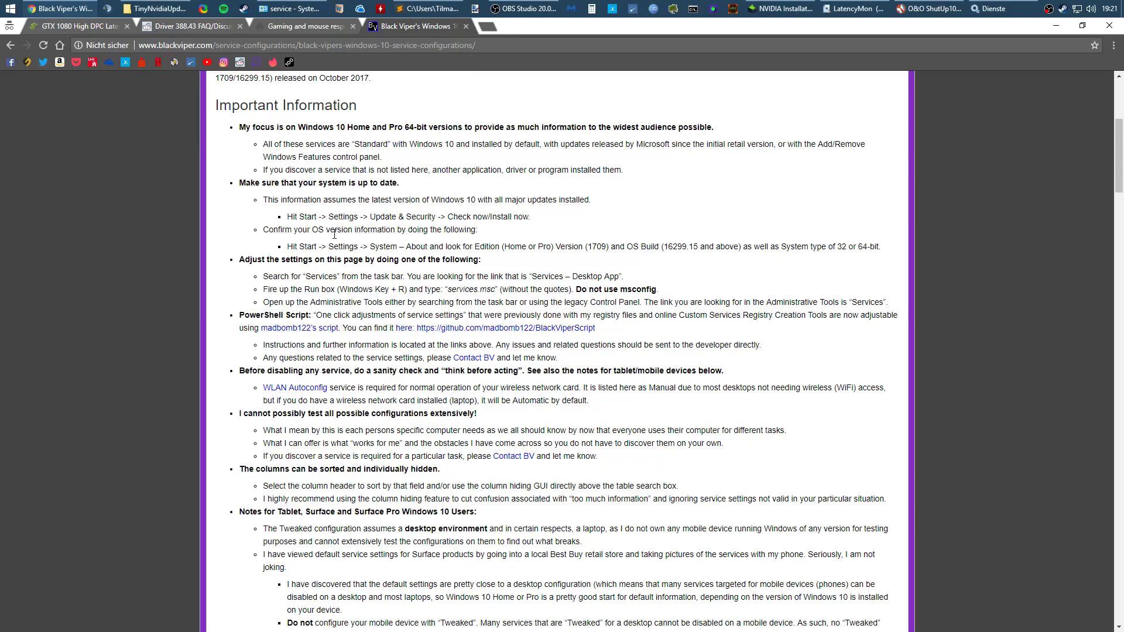
scroll(334, 234, "down", 3)
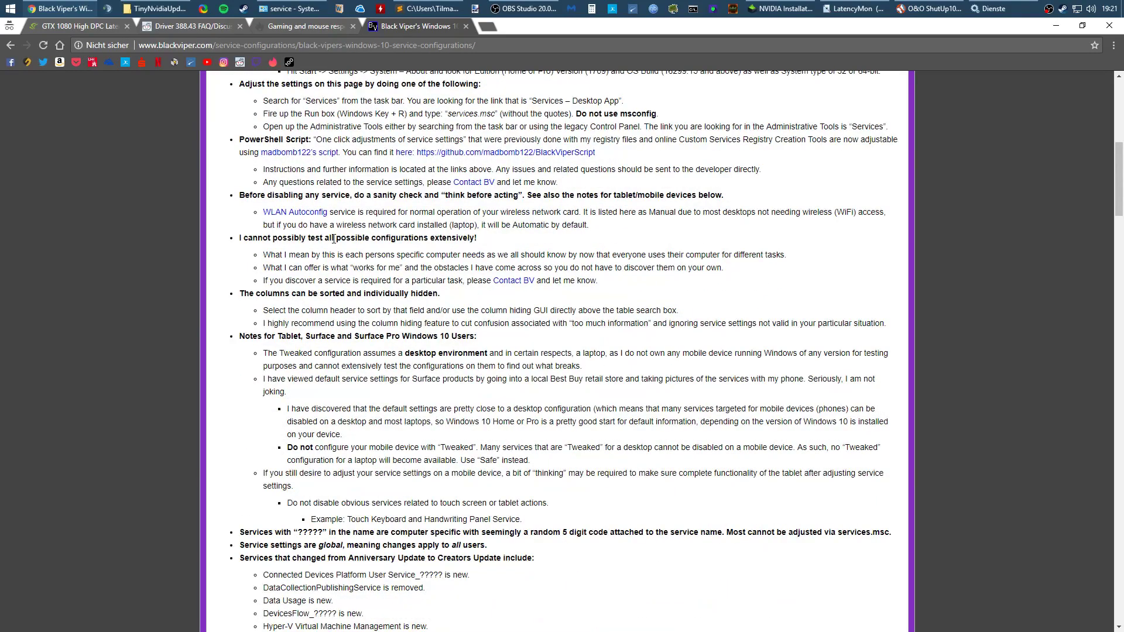